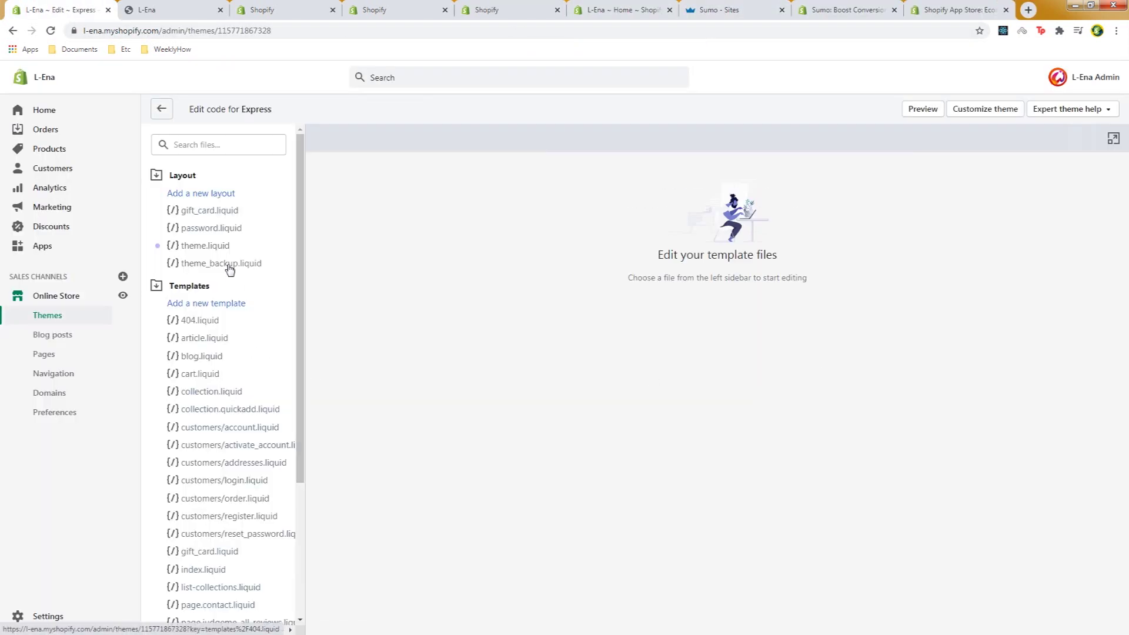
Step: Open the Express theme's theme.liquid layout file and scroll through its code
click(218, 246)
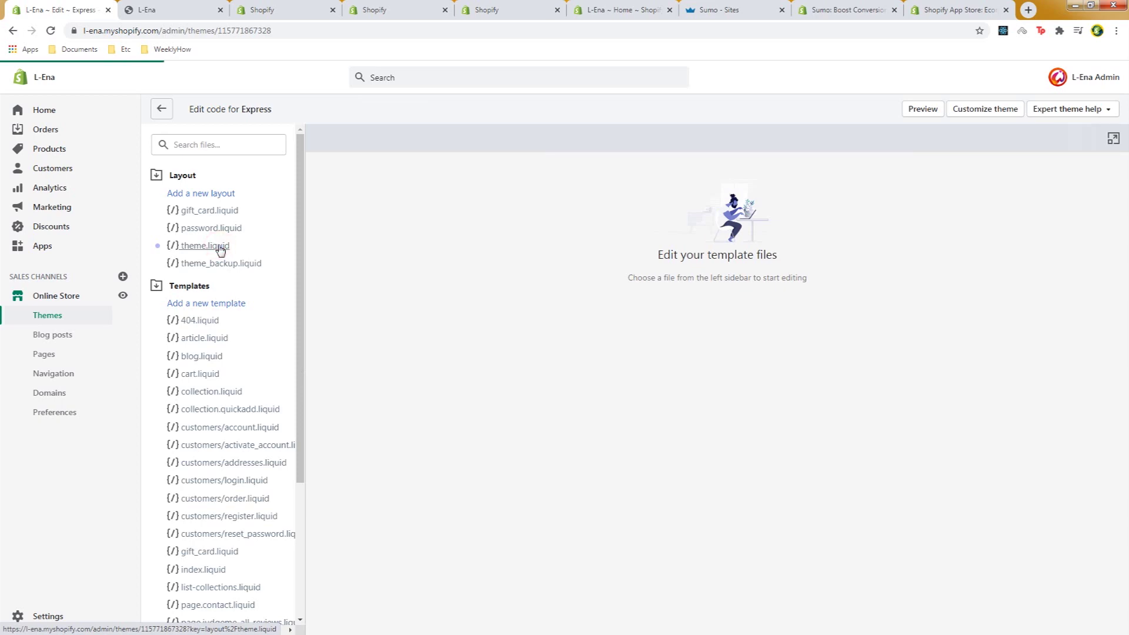
click(803, 504)
scroll(803, 506, down, 8)
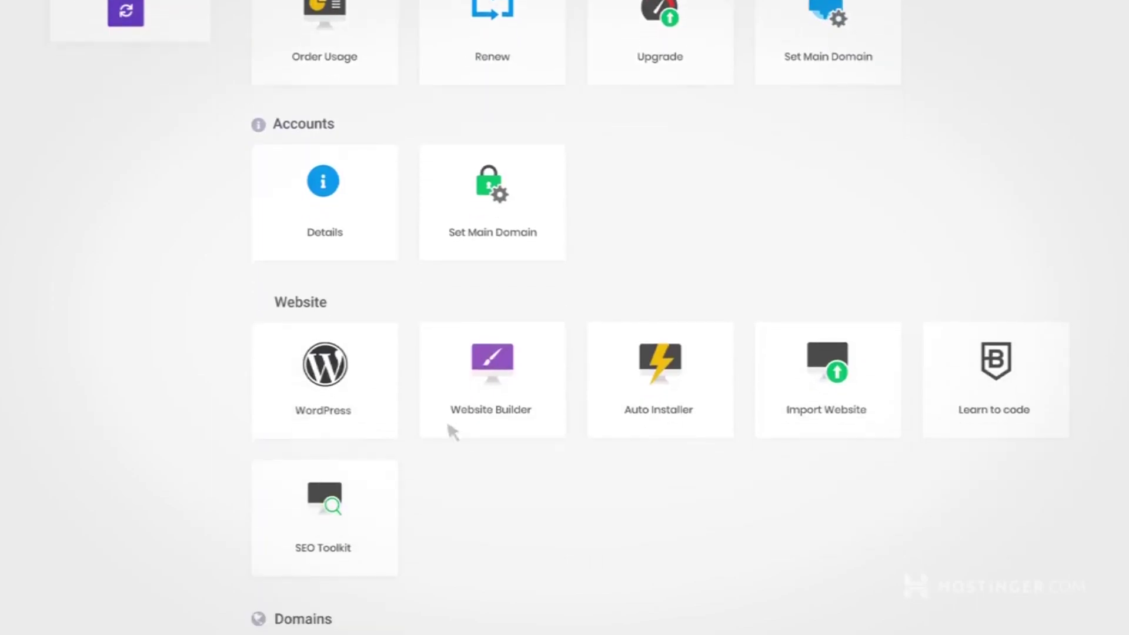
Step: Open the WordPress Install Application dialog from the Website section in hPanel
click(360, 388)
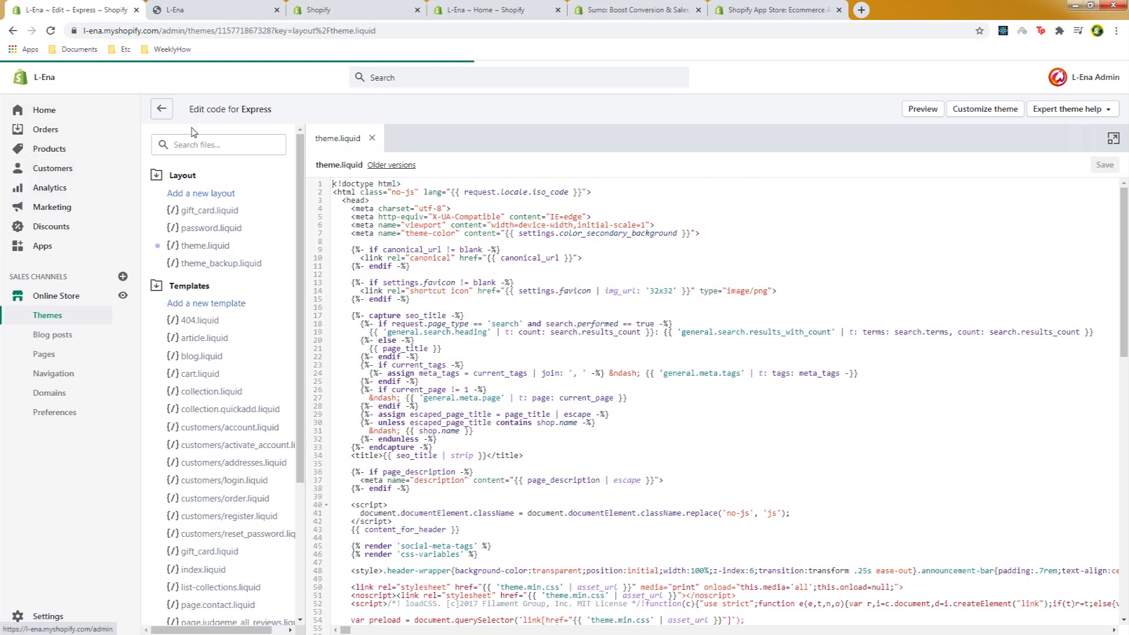
Step: Exit 'Edit code for Express' via the back arrow and return to the admin Home dashboard
click(162, 110)
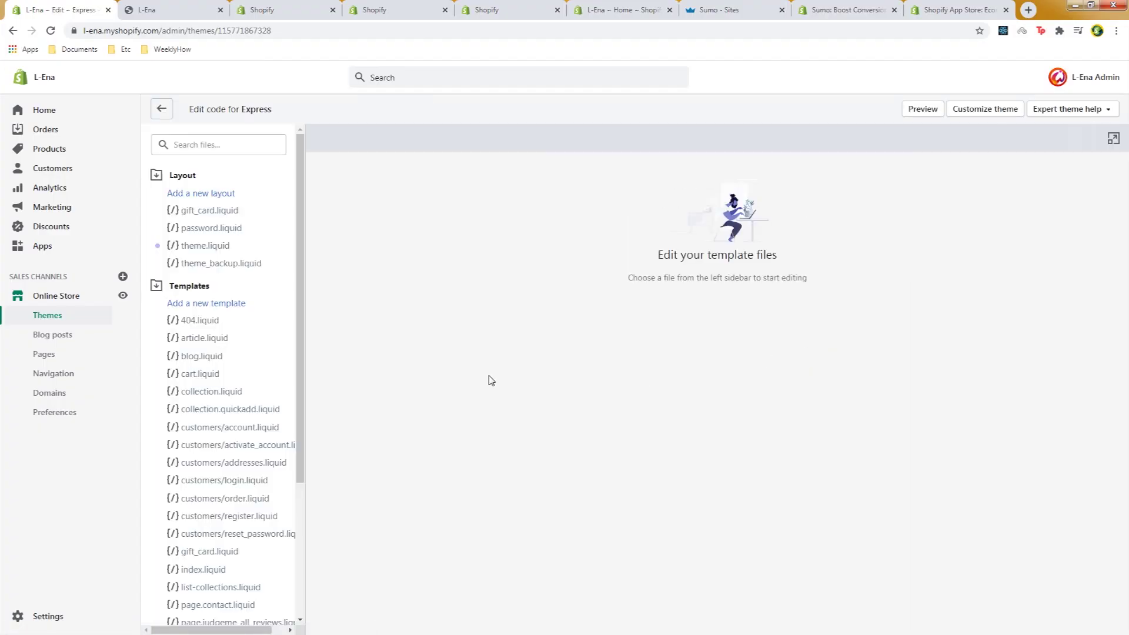
click(220, 250)
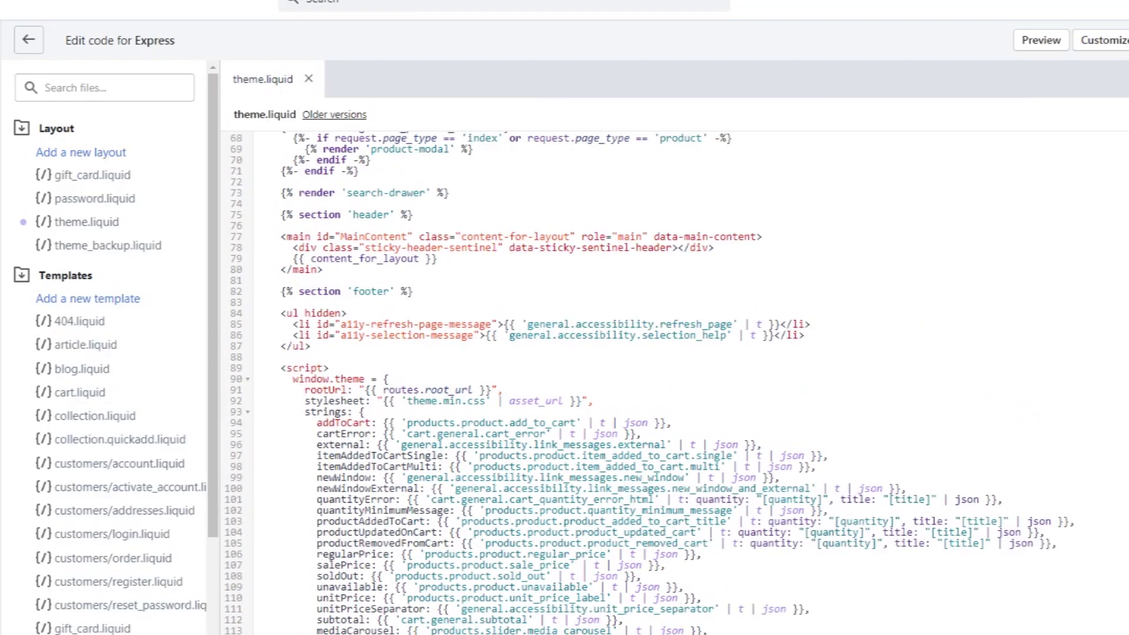
scroll(588, 353, up, 10)
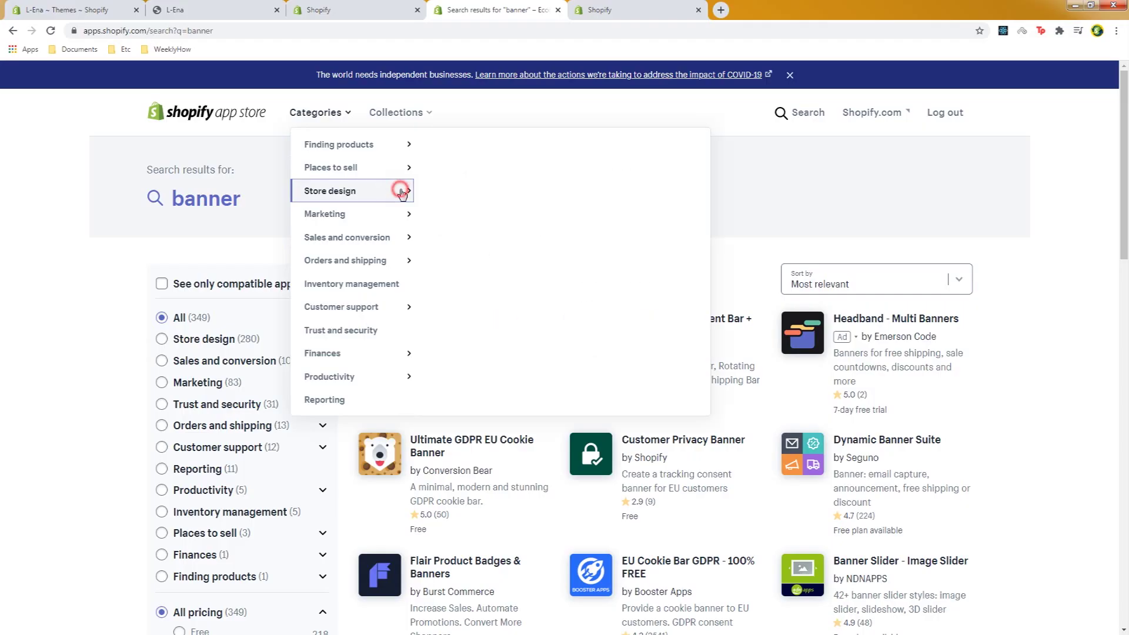
click(399, 189)
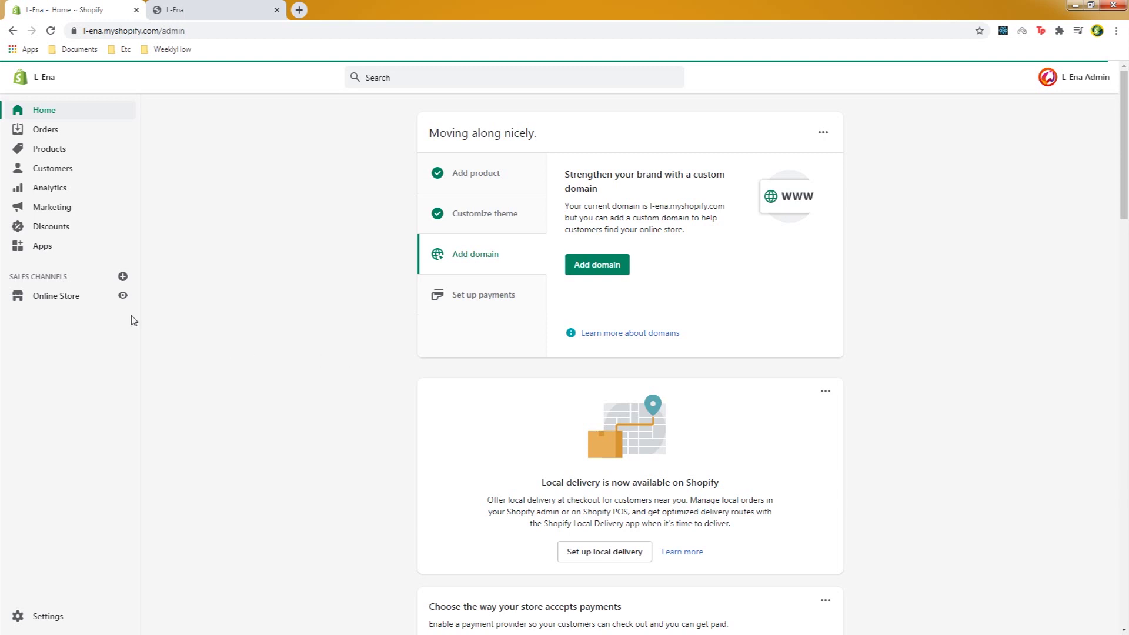
Step: From Online Store > Themes, open Edit code on the Express theme and load theme.liquid
click(65, 306)
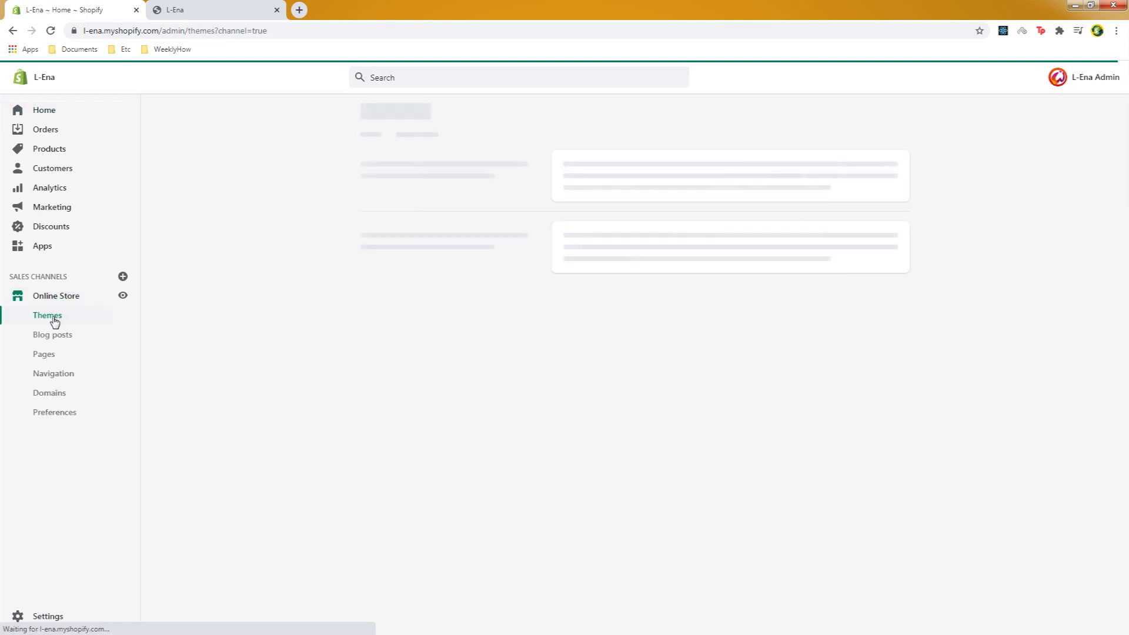
click(809, 248)
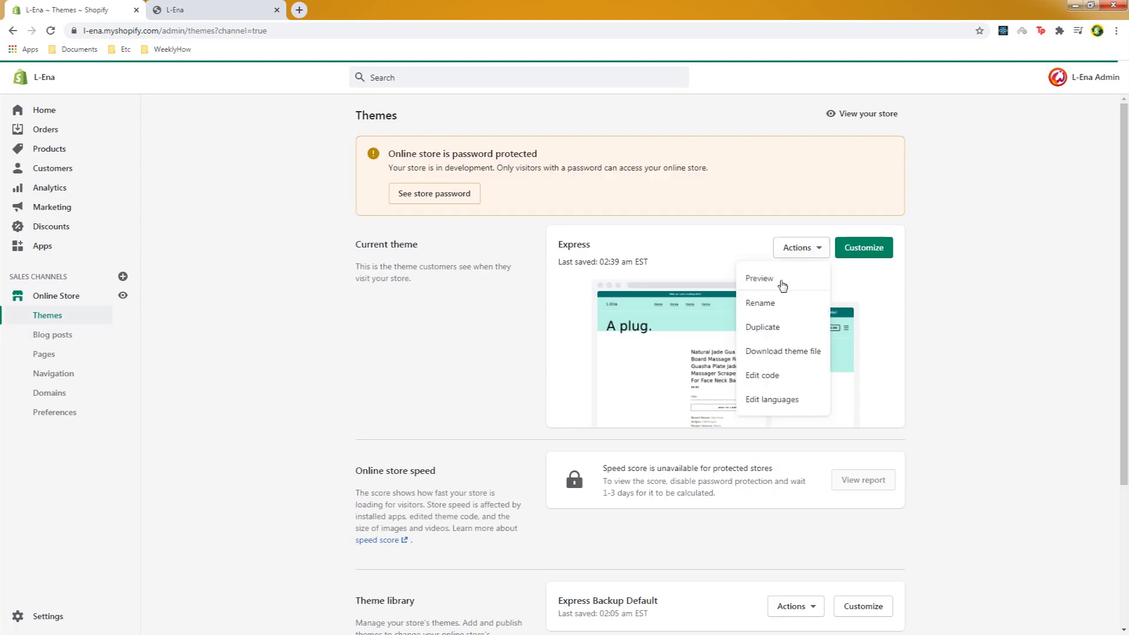
click(774, 376)
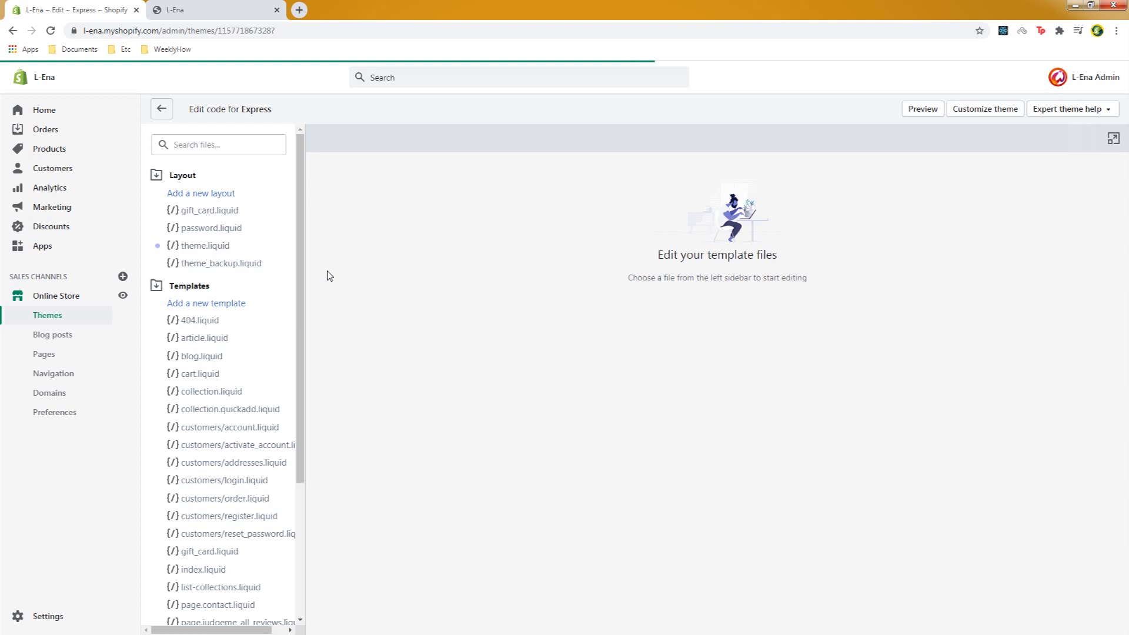
click(218, 250)
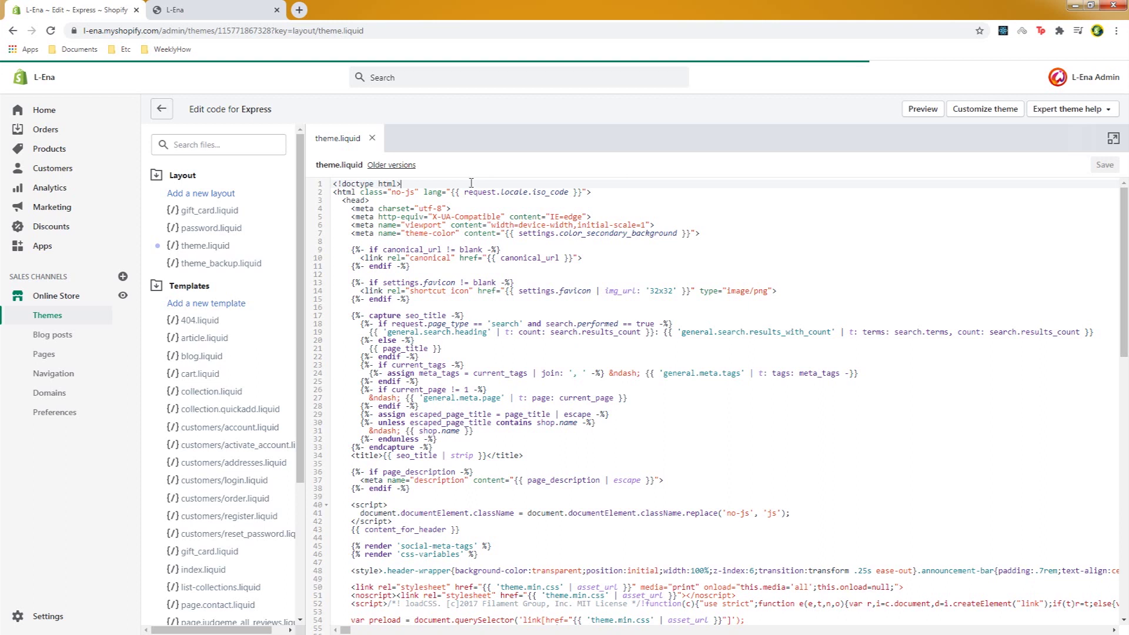
key(ctrl+f)
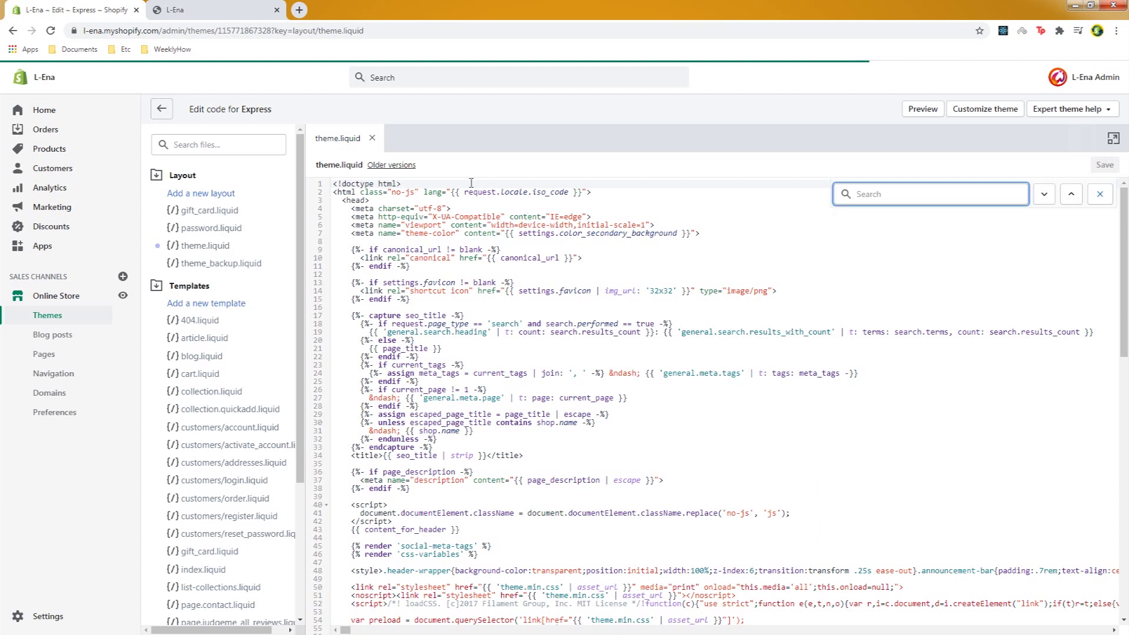
Step: Search for '{% include' and highlight the judgeme_core include on line 58 and the sumo include on line 127
text({% include)
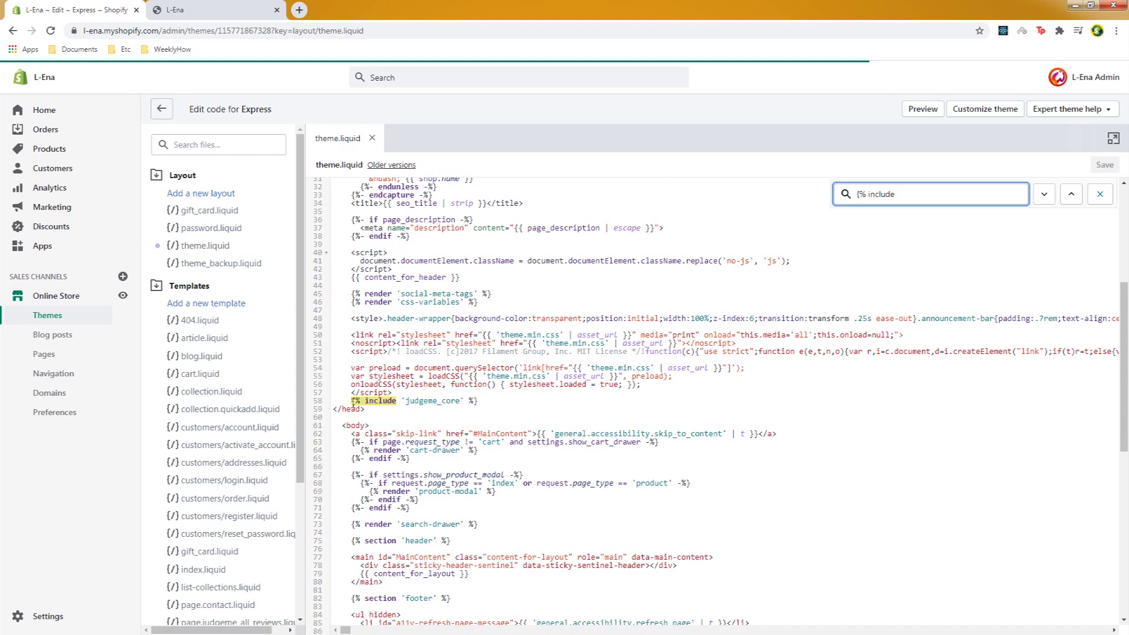
click(347, 405)
drag(346, 404, 488, 403)
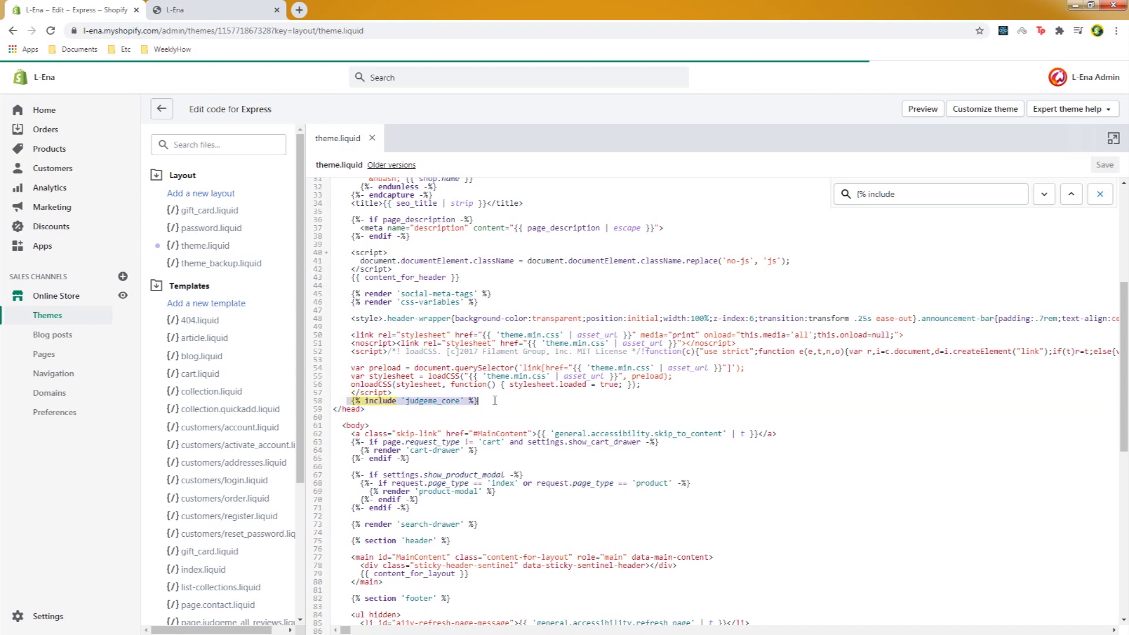
scroll(497, 401, down, 7)
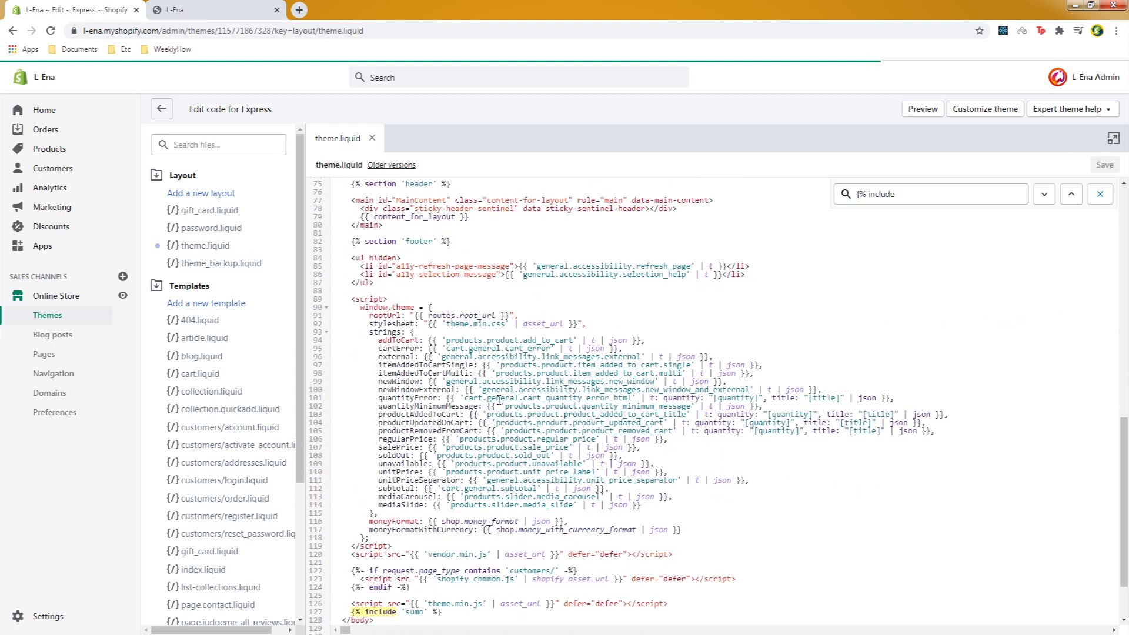
scroll(499, 400, down, 1)
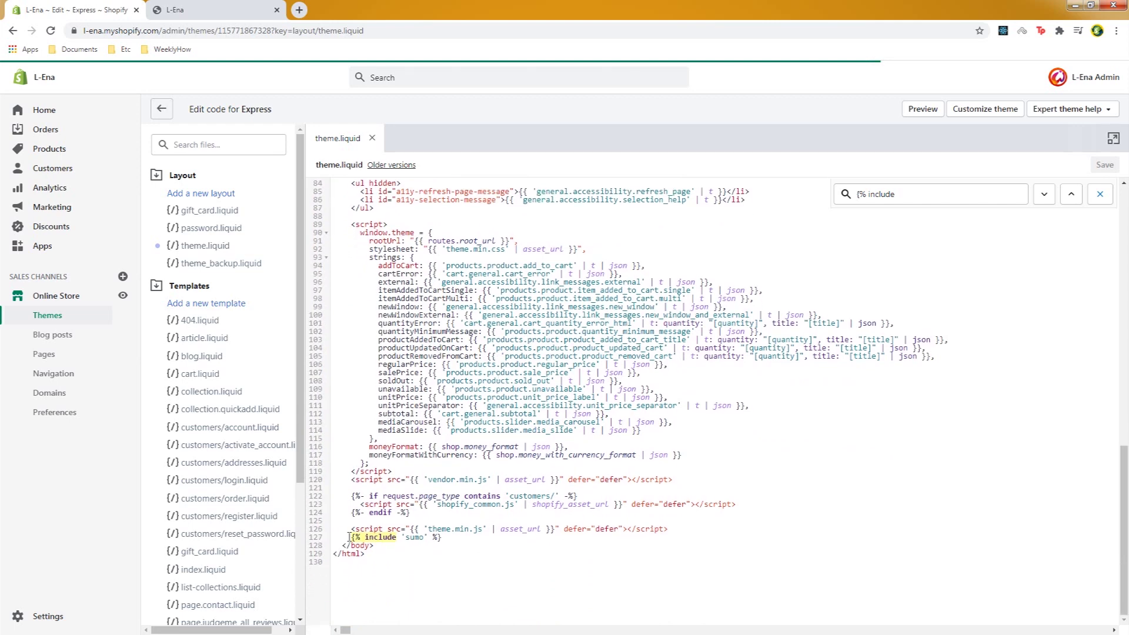
drag(349, 537, 445, 538)
scroll(452, 539, up, 11)
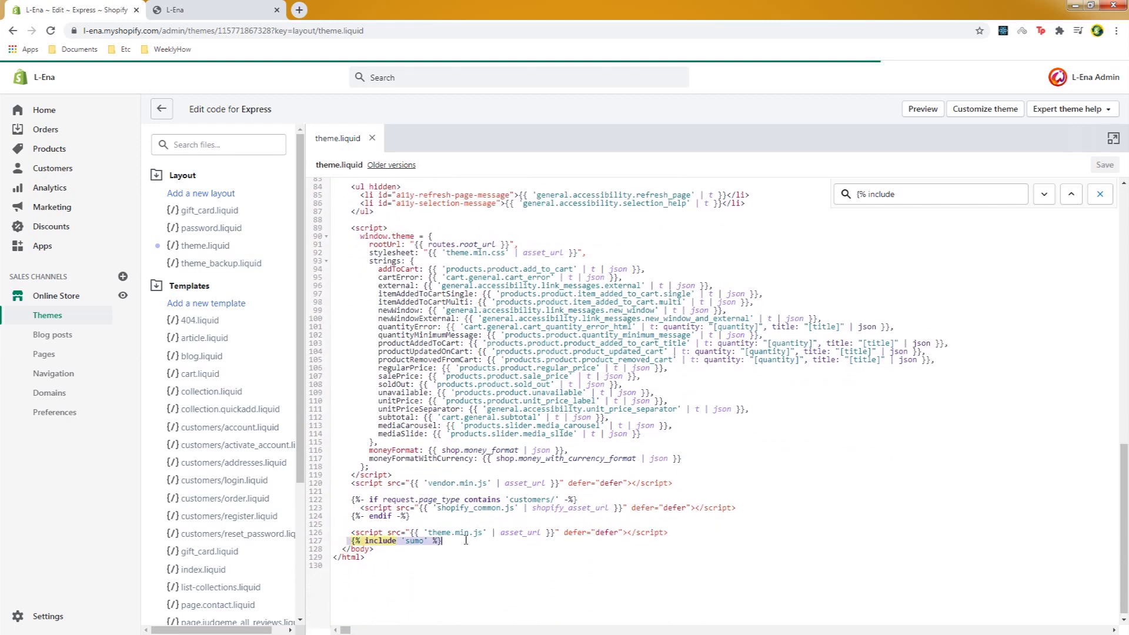
scroll(470, 536, down, 7)
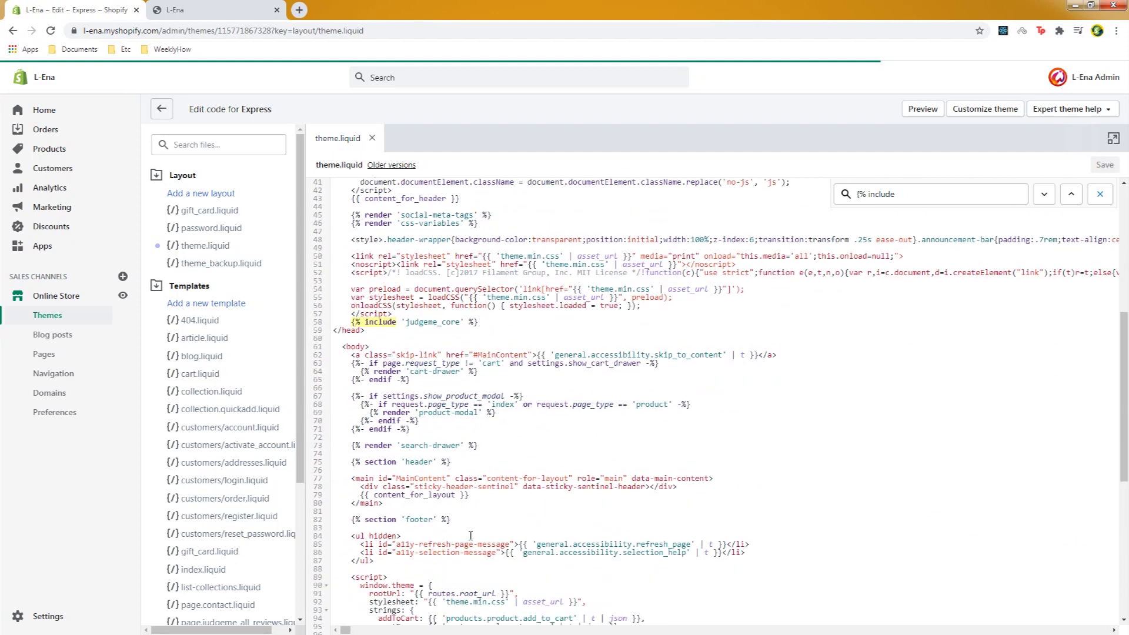
click(576, 456)
drag(518, 322, 331, 327)
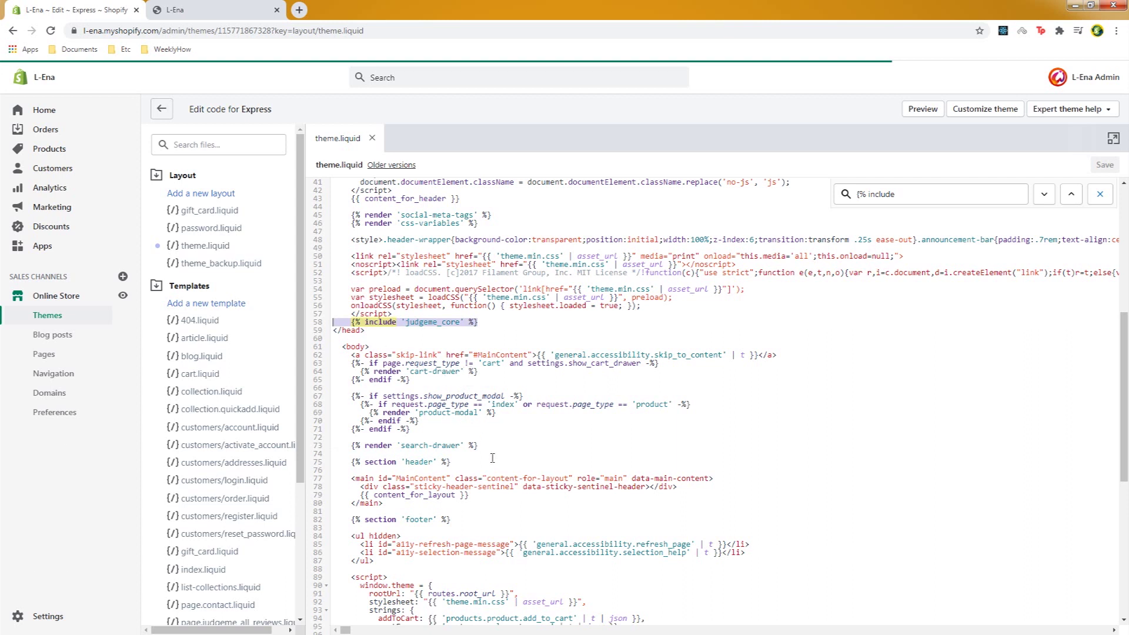
Step: Open the installed apps list in a new tab and confirm Sumo is no longer installed
middle_click(76, 245)
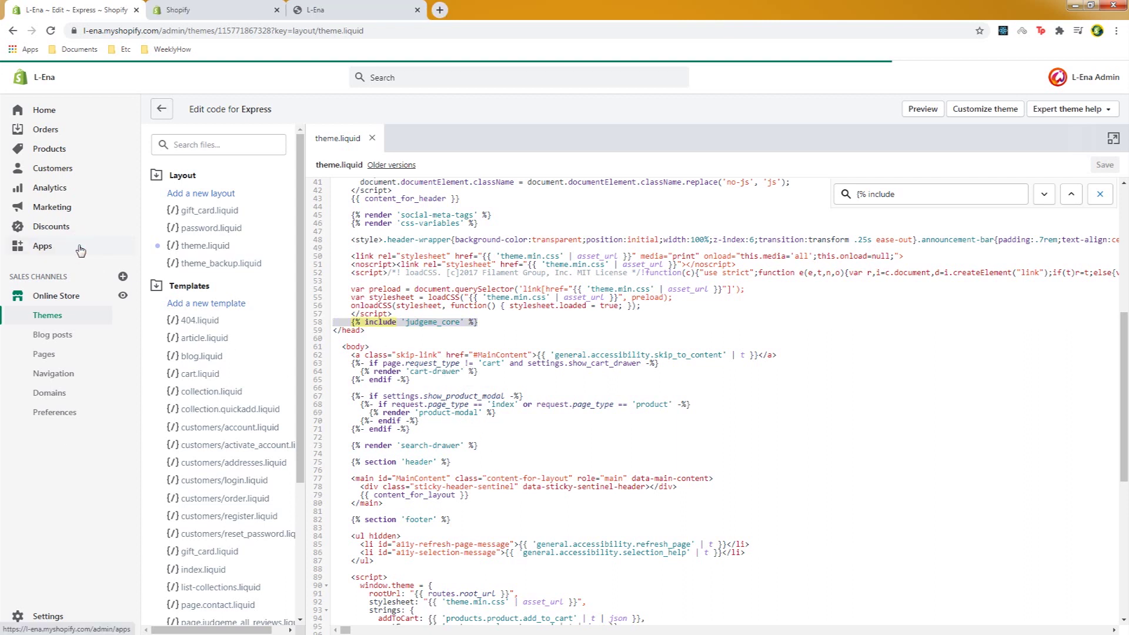
double_click(435, 324)
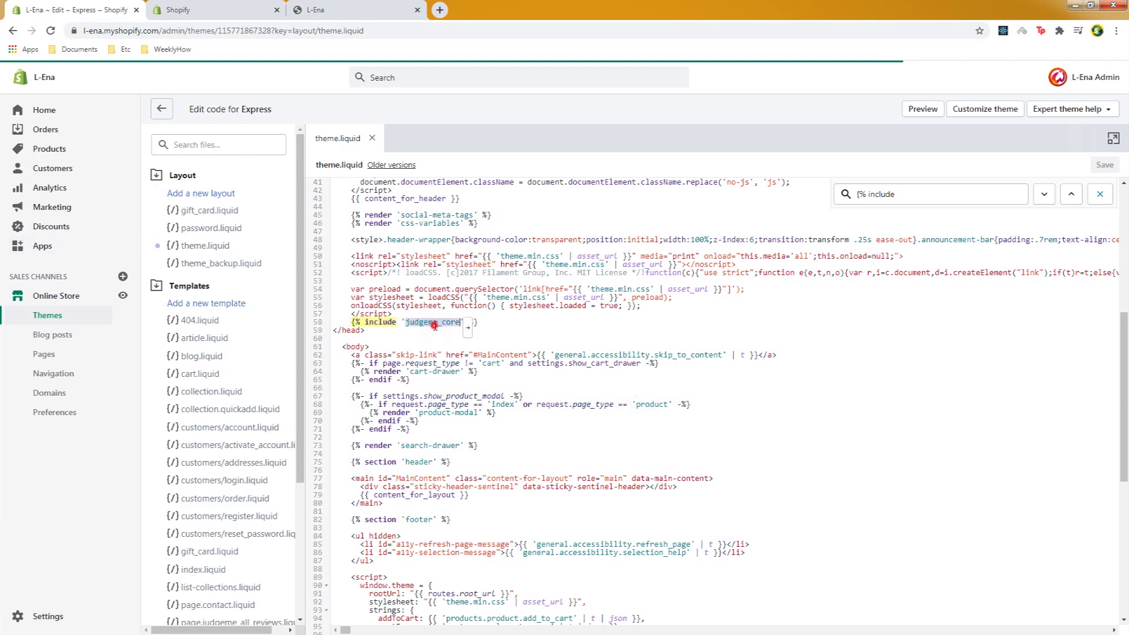
click(191, 9)
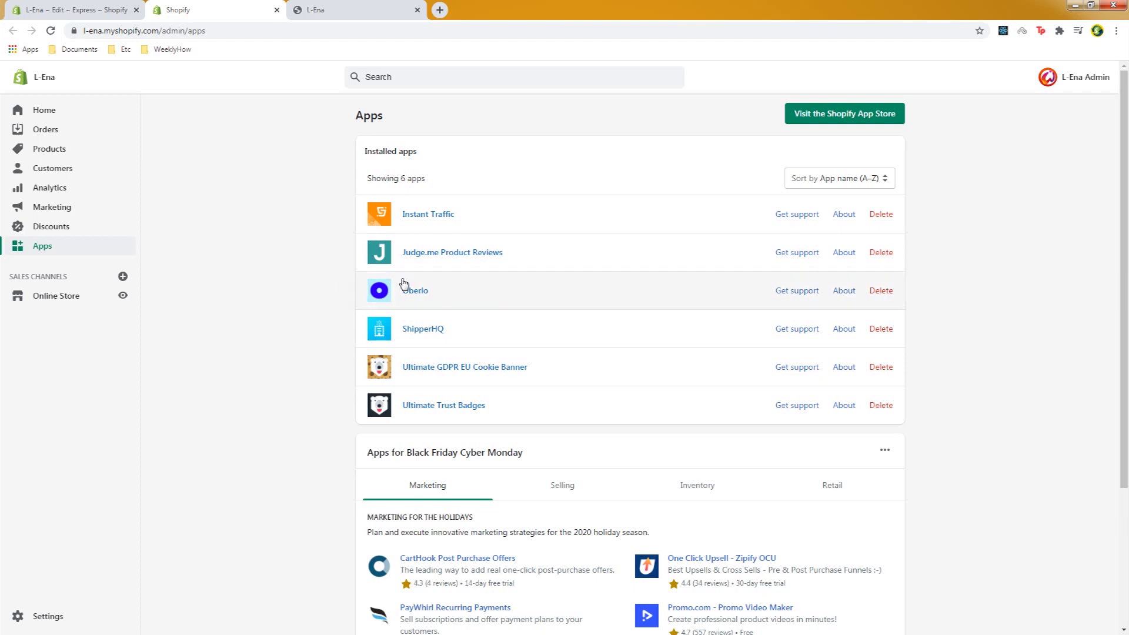
click(70, 10)
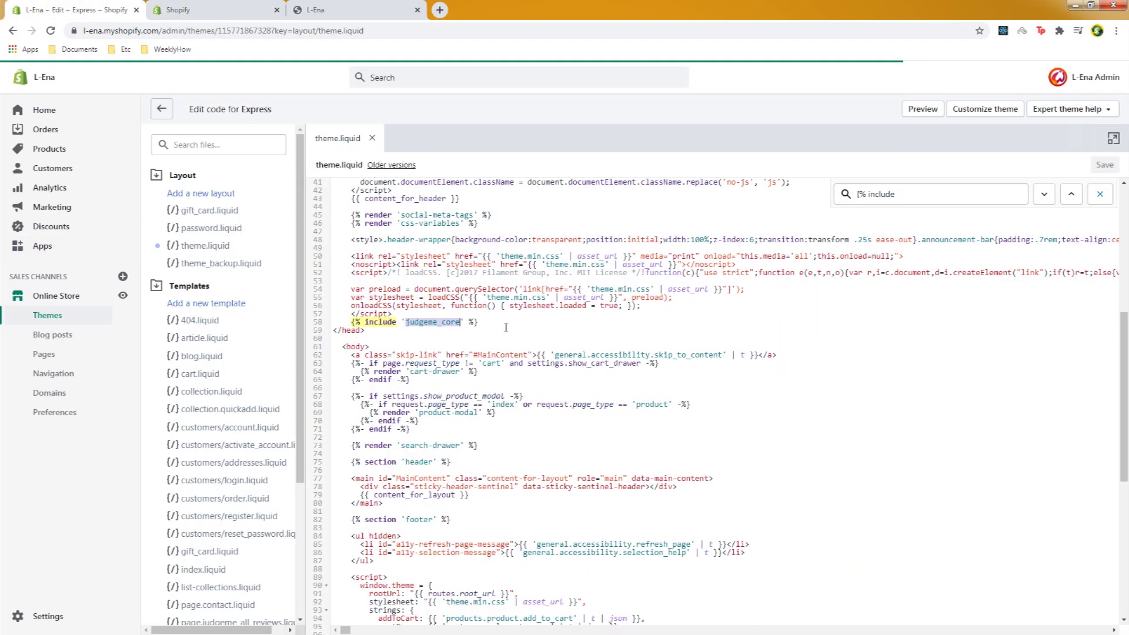
click(200, 10)
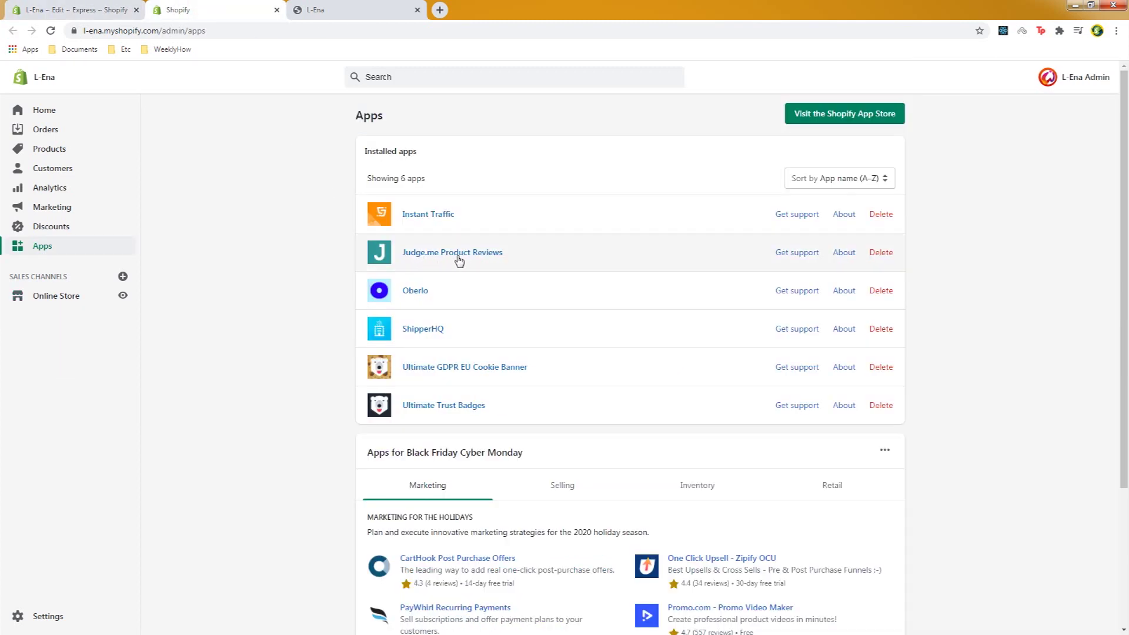
click(49, 6)
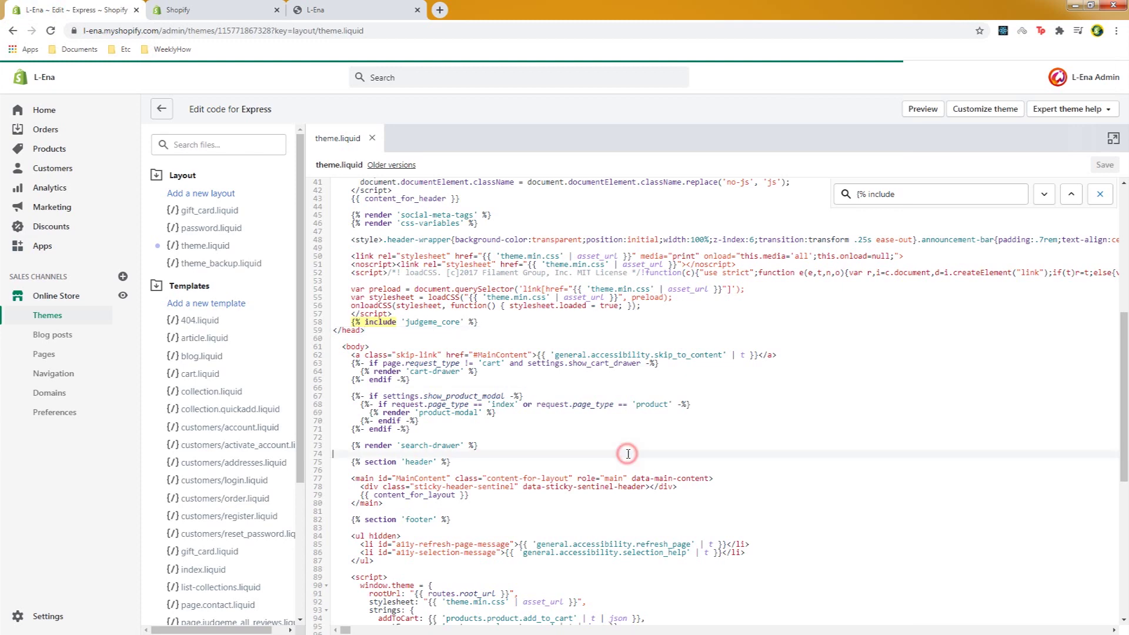
Step: Jump to the next include match and mark the leftover sumo include on line 127
key(Return)
scroll(627, 453, down, 1)
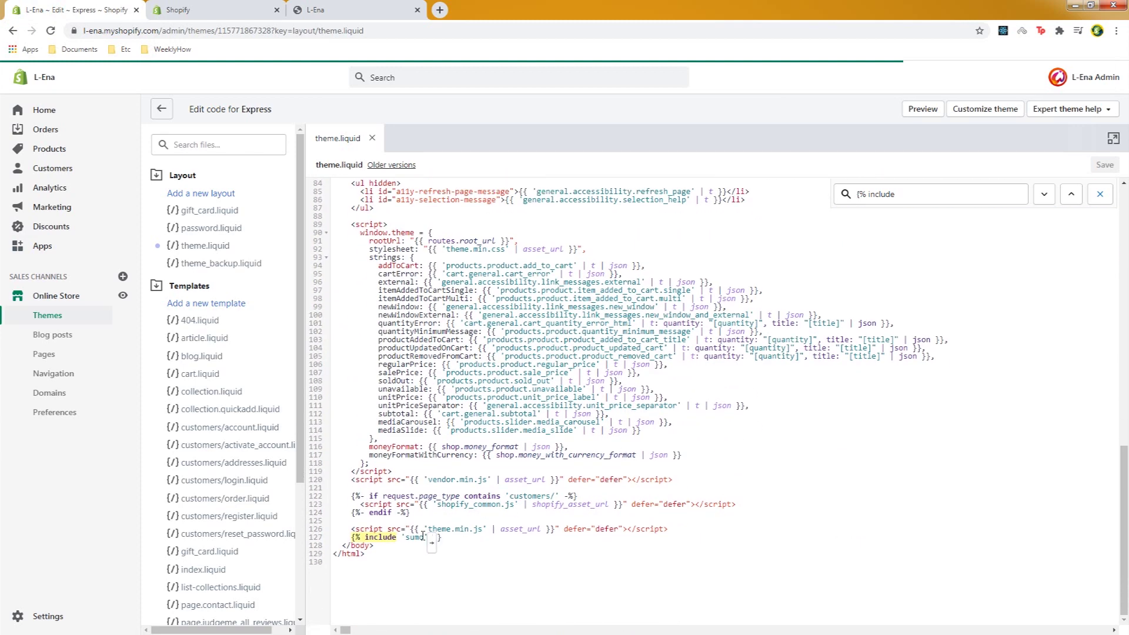
click(217, 10)
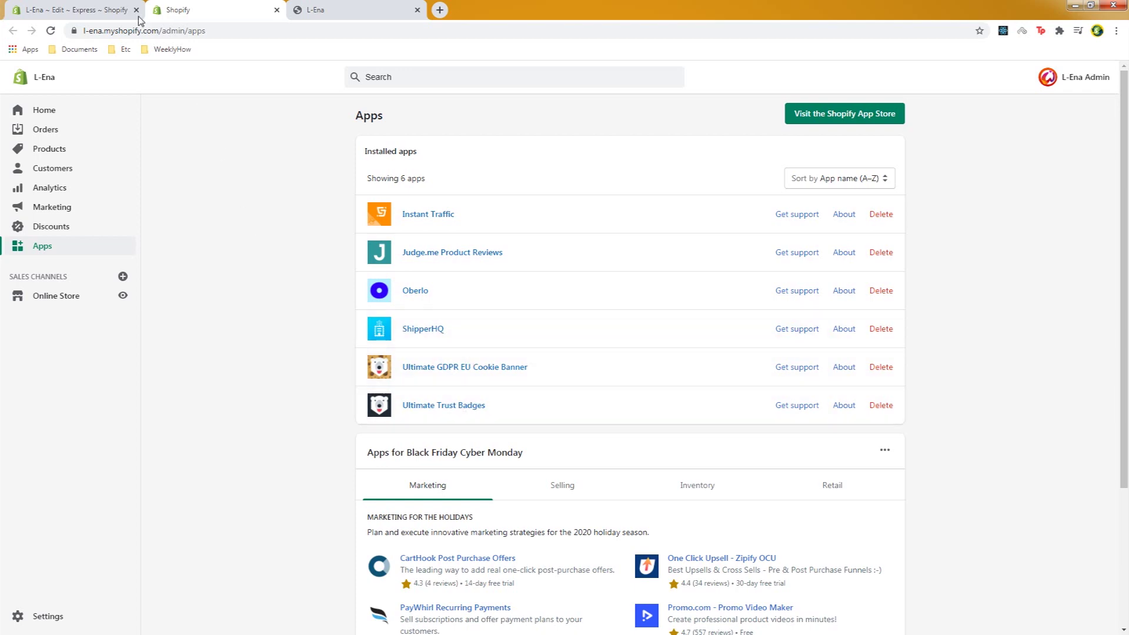
key(ctrl+shift+Tab)
click(490, 536)
drag(474, 537, 352, 537)
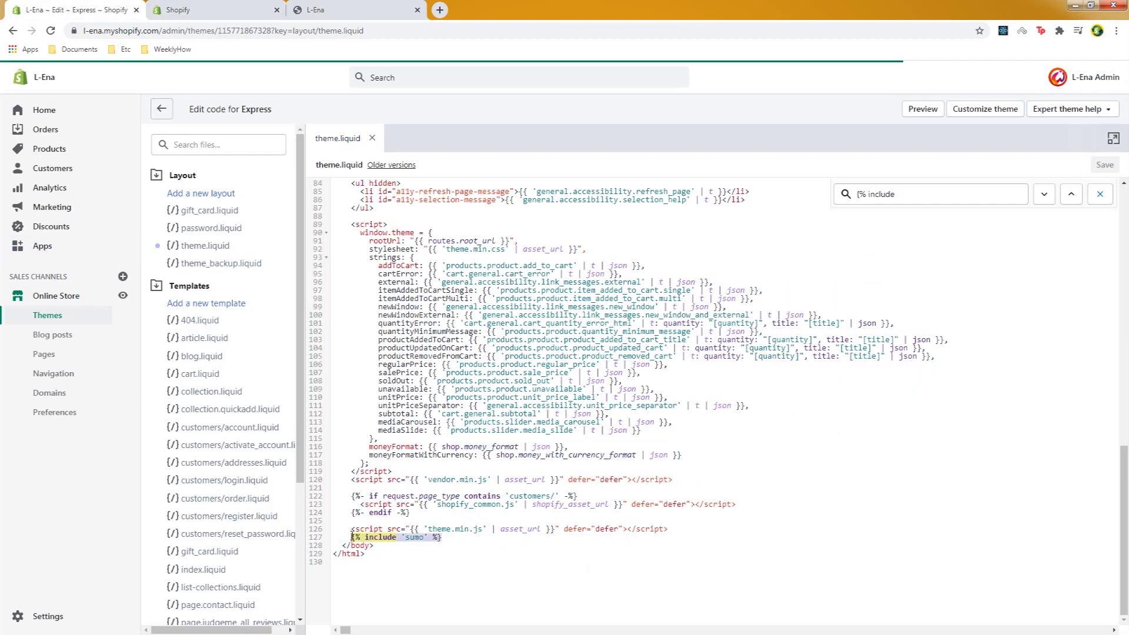
click(477, 539)
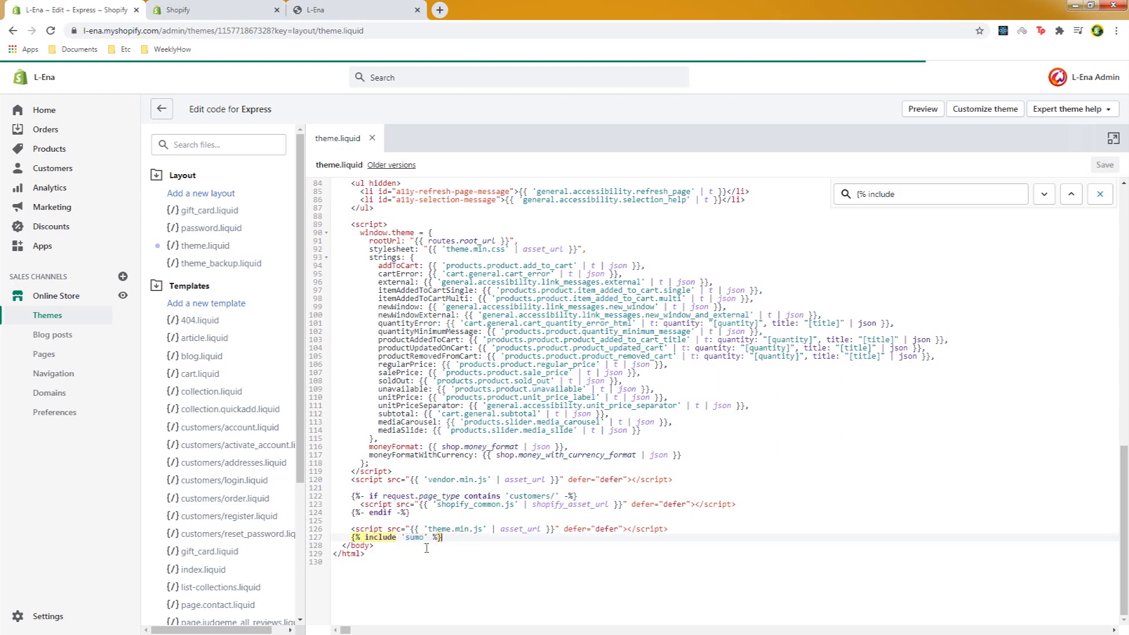
Step: Delete the {% include 'sumo' %} line and its empty line, save, and switch to the L-Ena storefront
drag(460, 540, 337, 537)
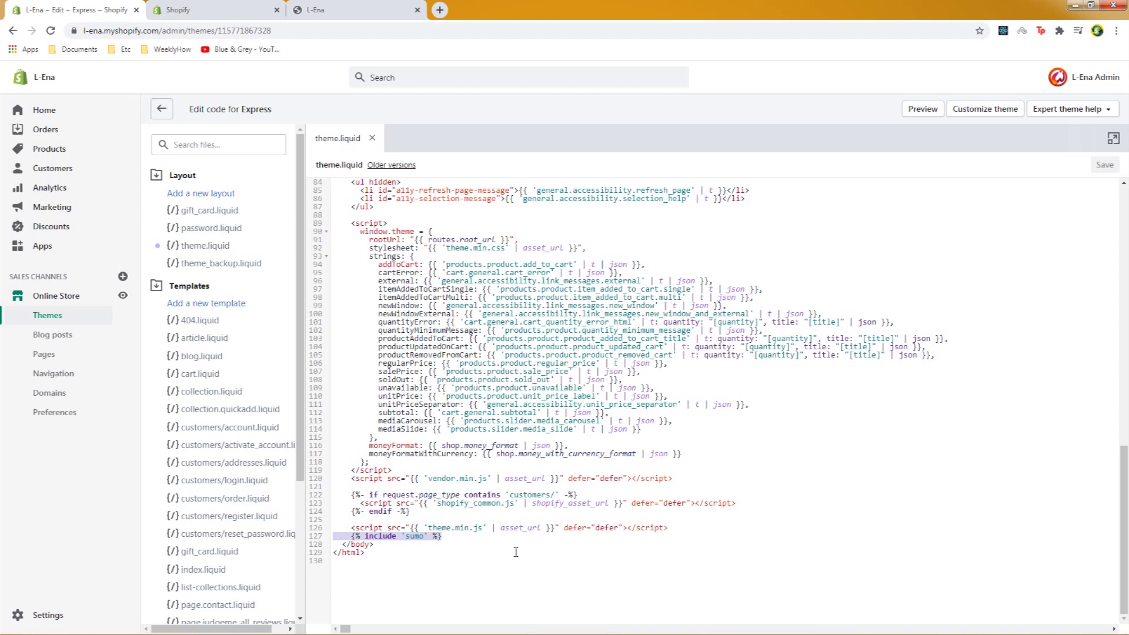
key(BackSpace)
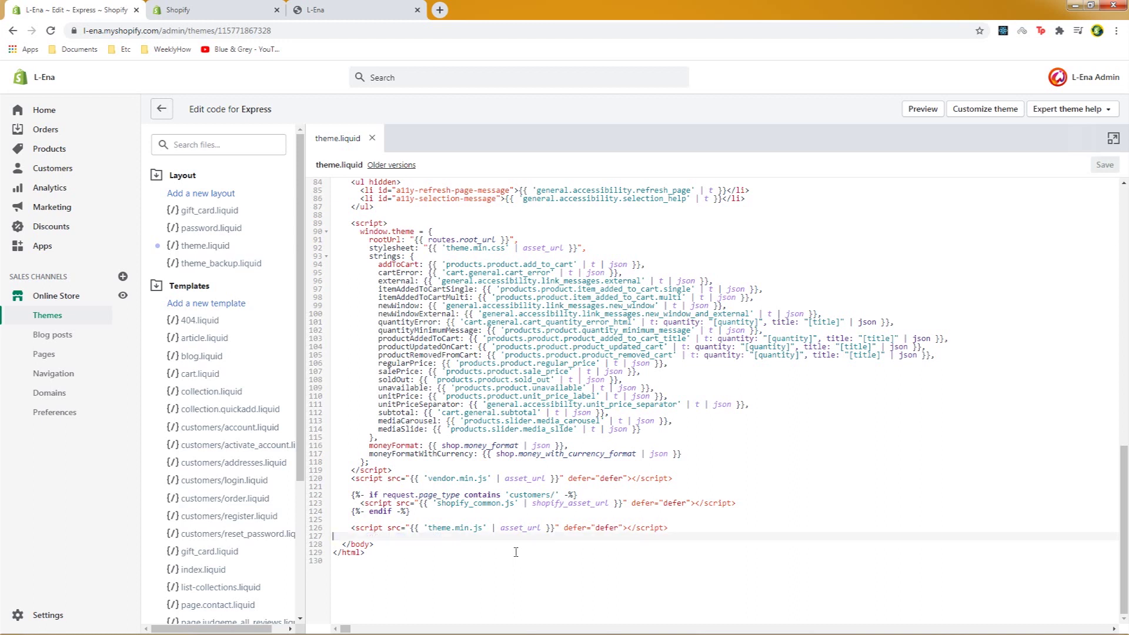
key(BackSpace)
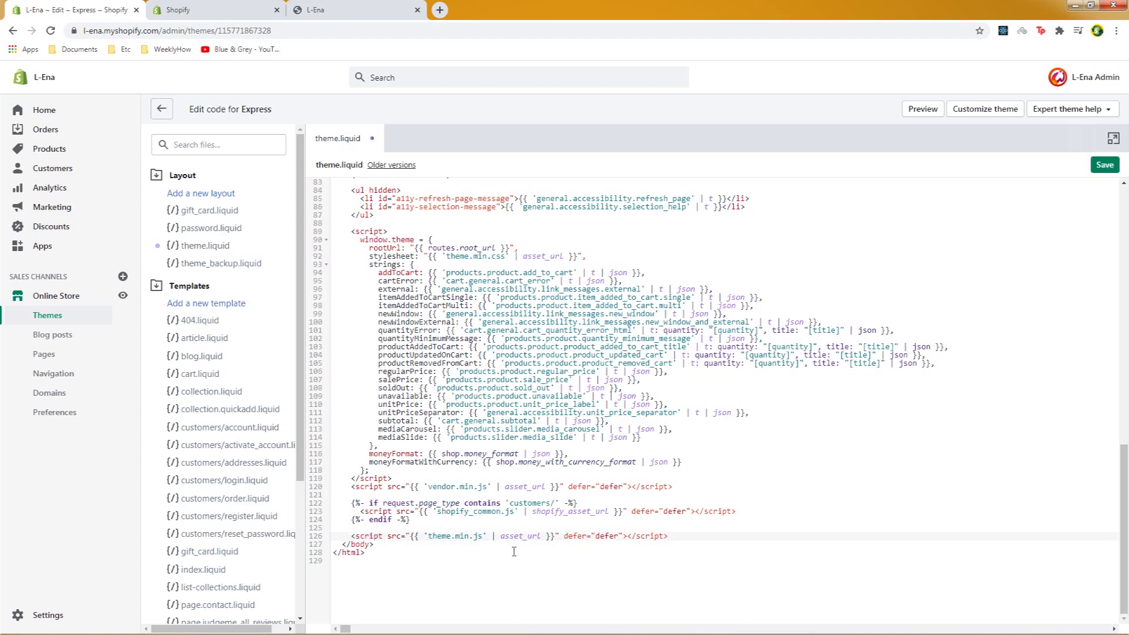
key(ctrl+s)
click(362, 10)
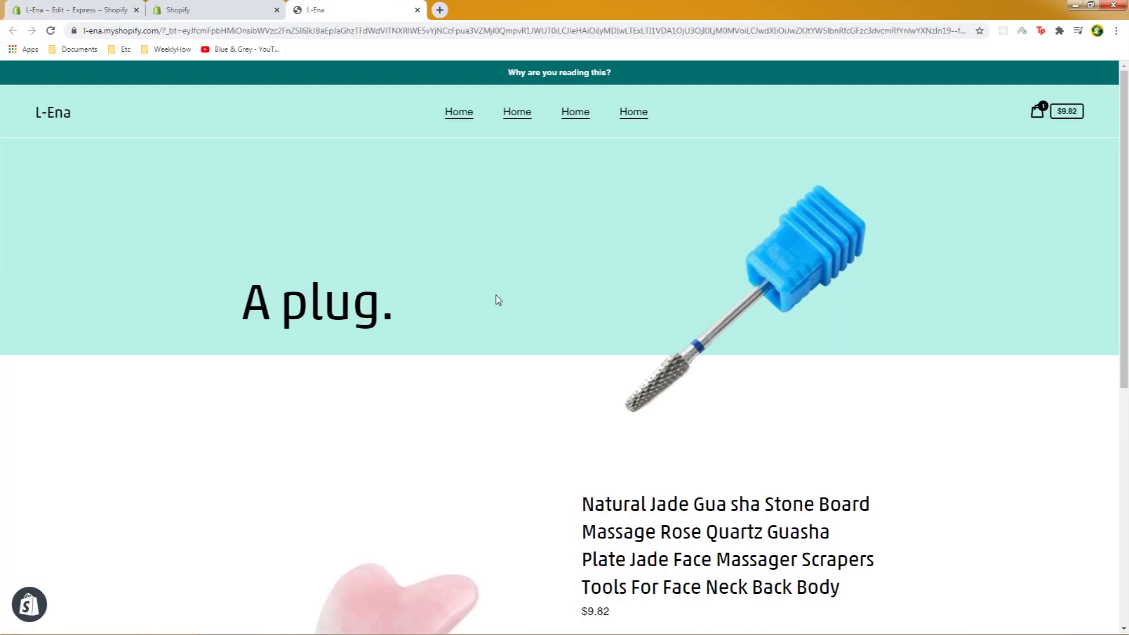
Step: Reload the L-Ena storefront and open the DevTools Console showing the 'jQuery is not defined' error
key(F5)
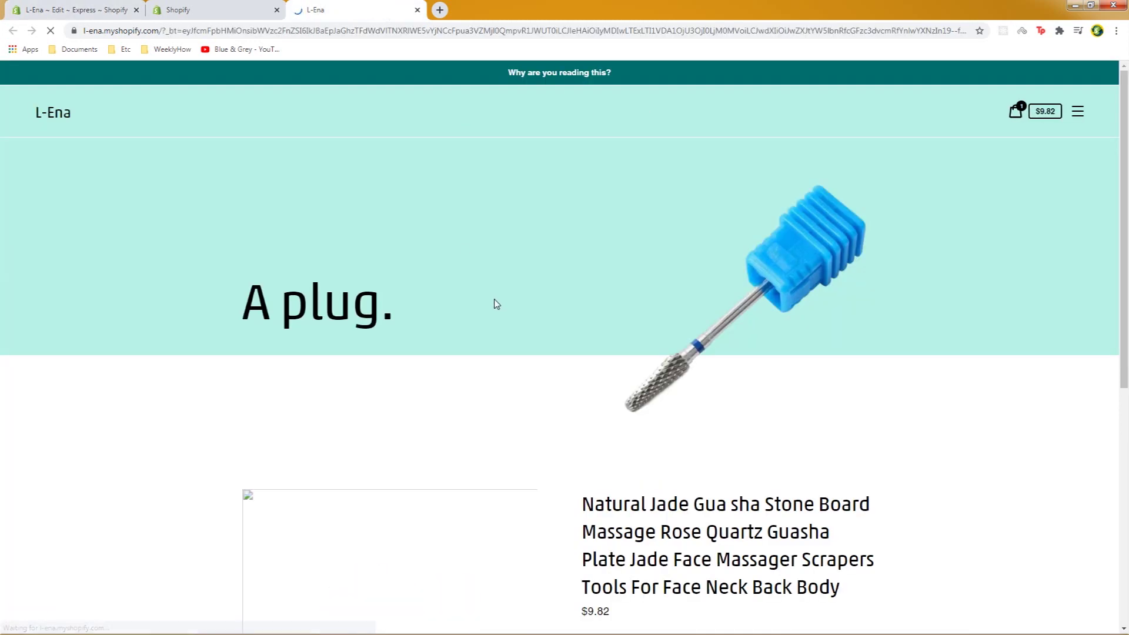
right_click(496, 304)
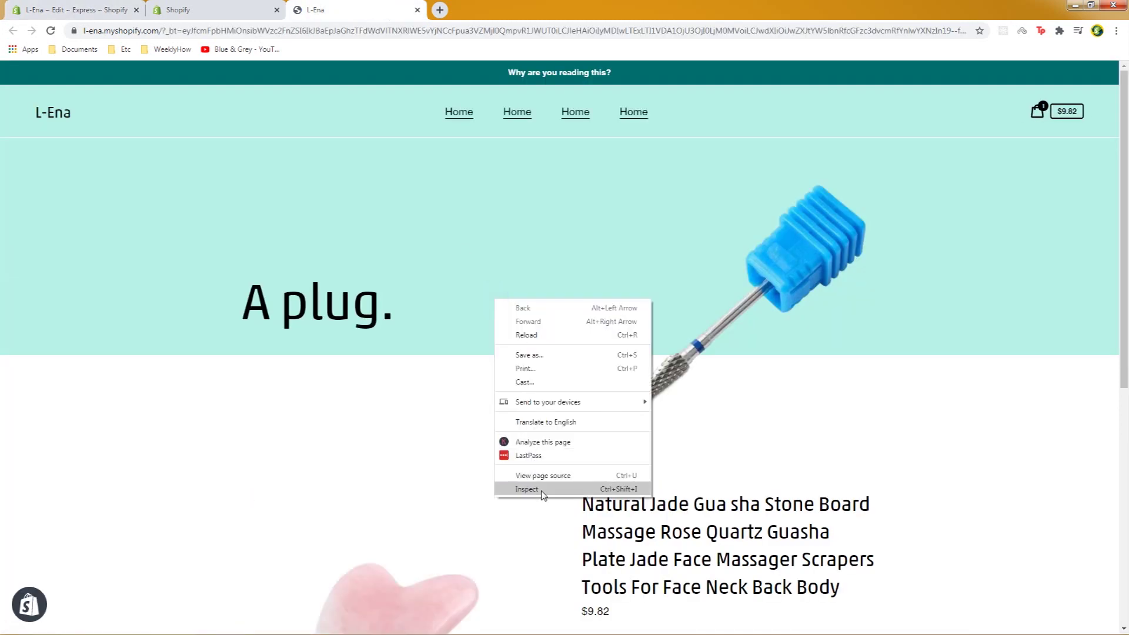
click(541, 492)
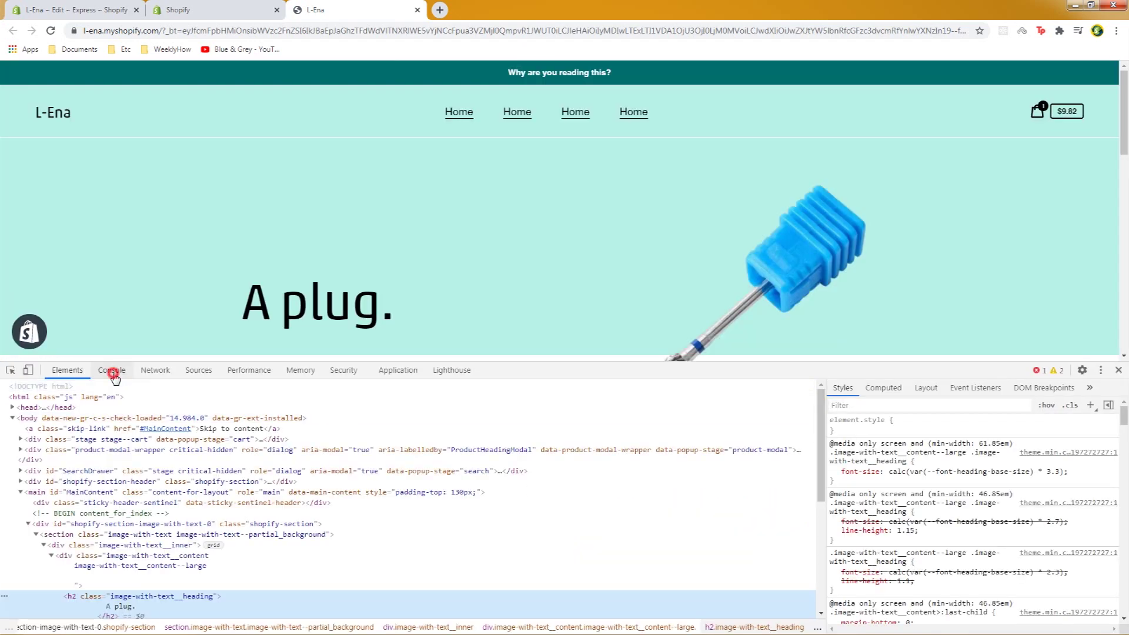
click(112, 370)
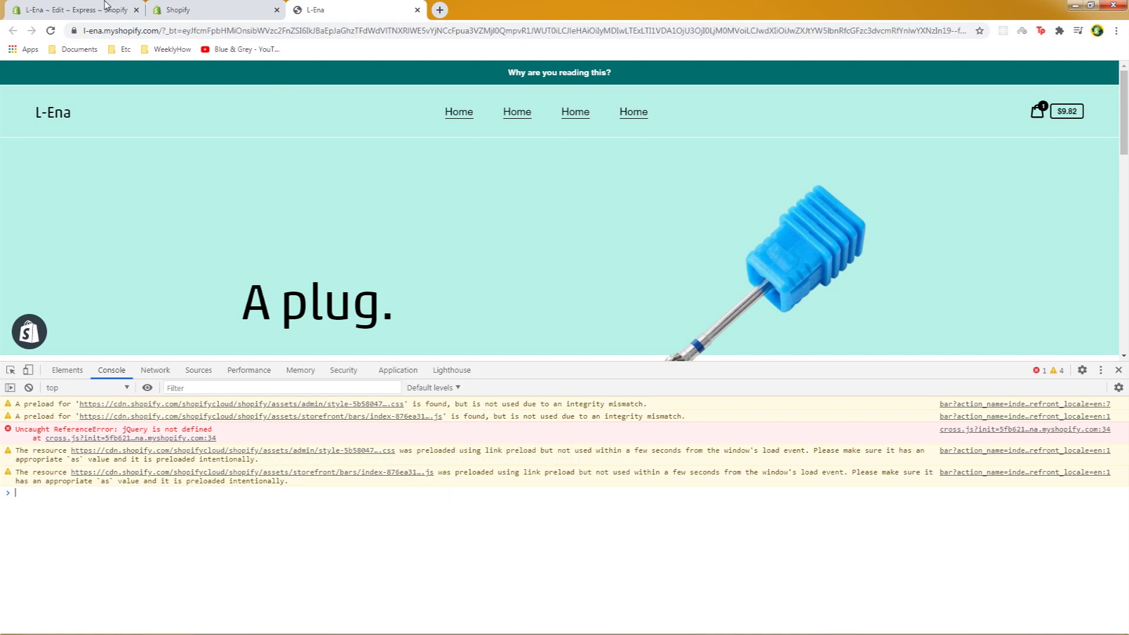
Step: Restore the sumo include, save theme.liquid, and reload the storefront to recheck the console error
click(106, 7)
triple_click(467, 540)
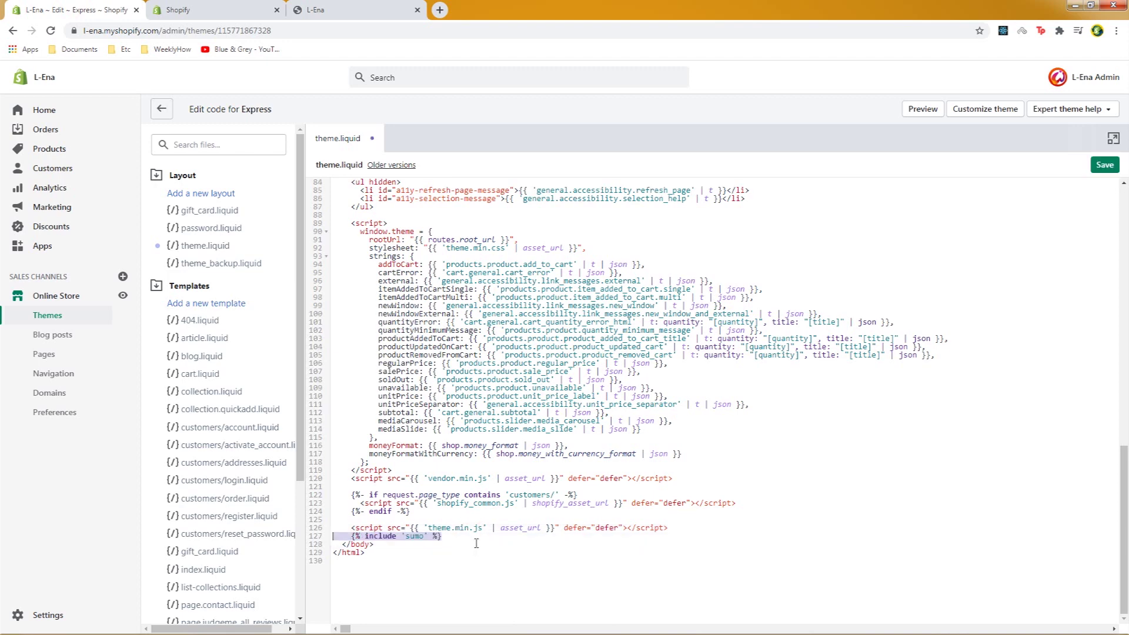
click(474, 559)
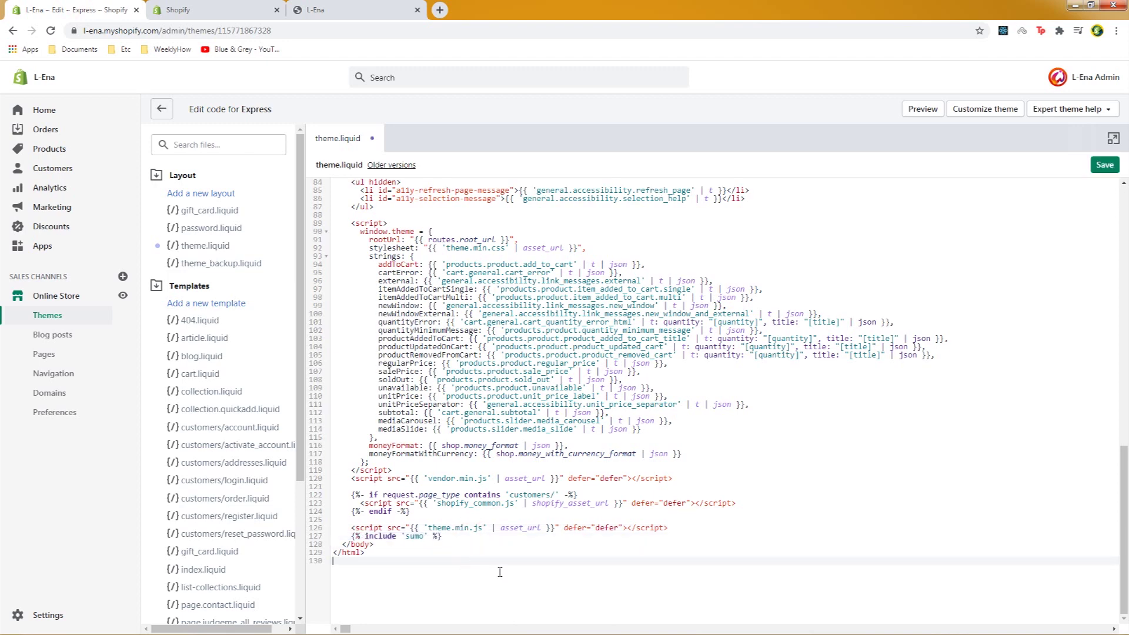
key(ctrl+s)
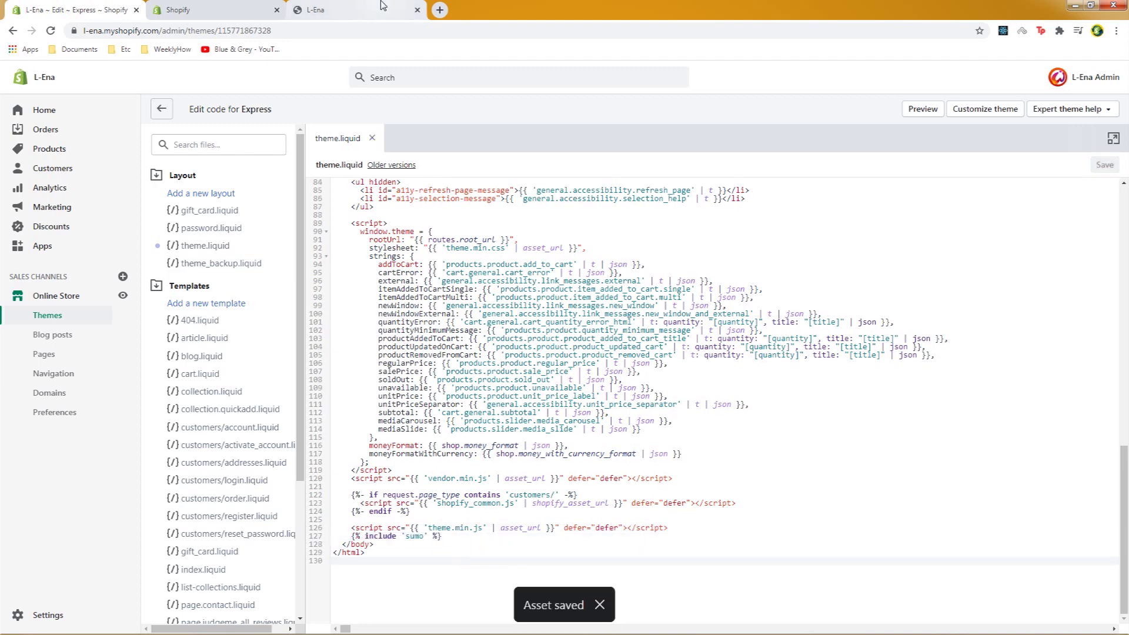
click(347, 7)
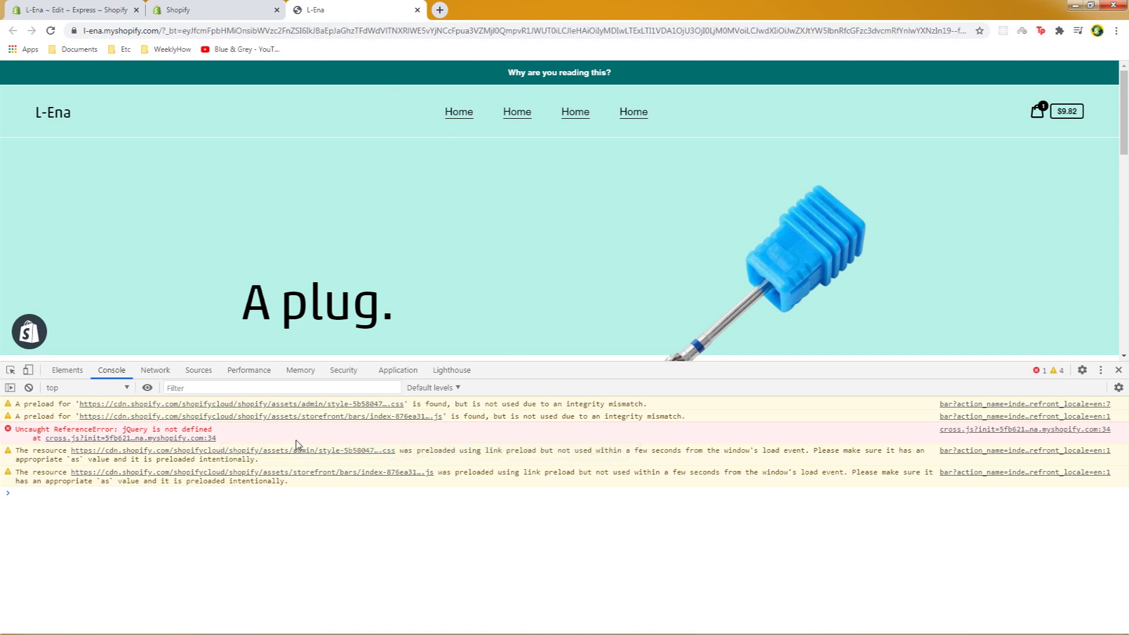
key(F5)
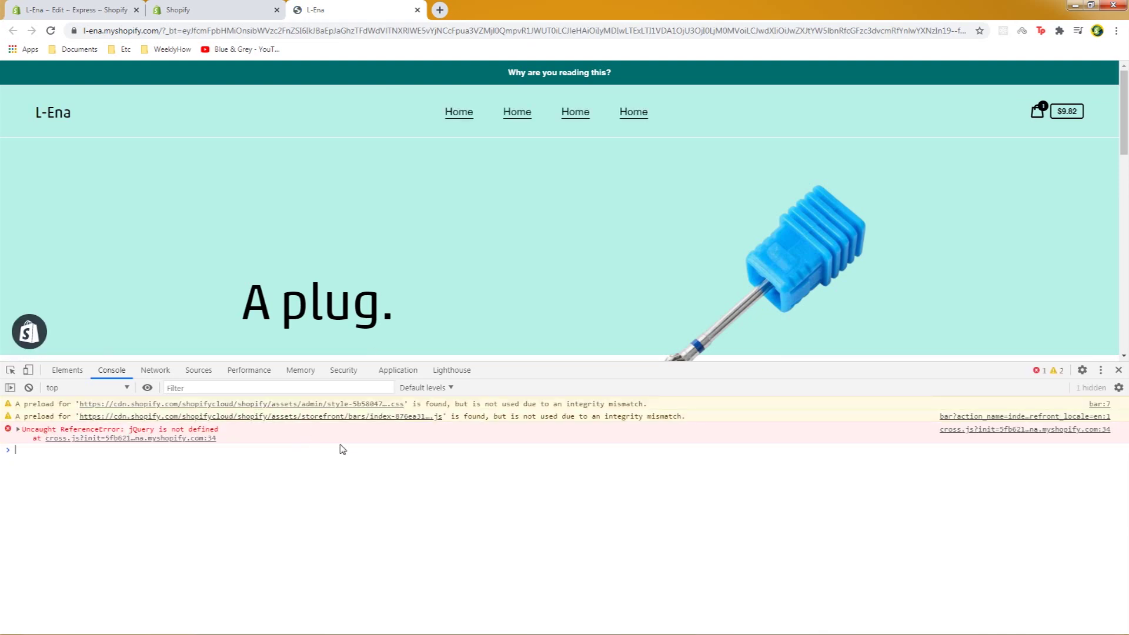
Step: Delete the sumo include on line 127 again and save theme.liquid without it
key(ctrl+1)
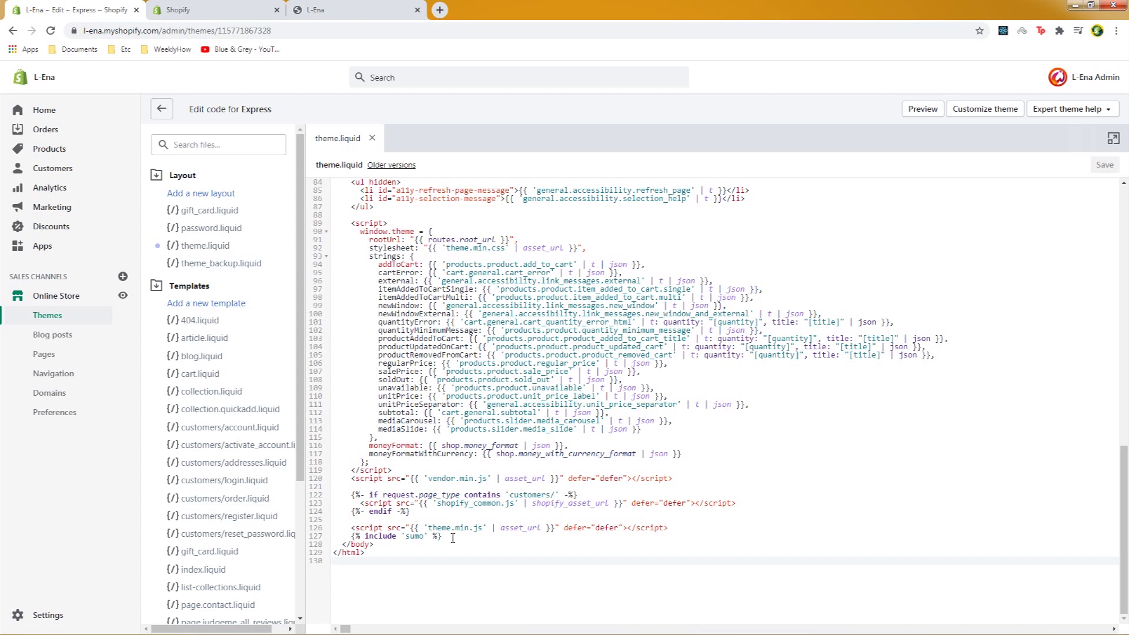
drag(452, 538, 305, 537)
key(BackSpace)
key(BackSpace)
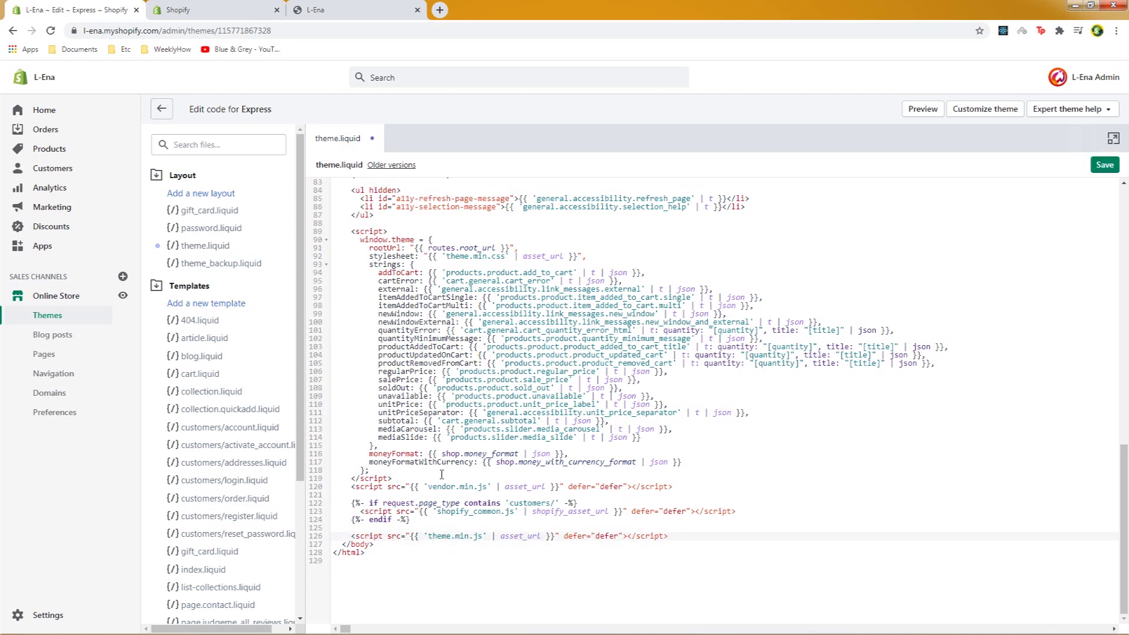
key(ctrl+s)
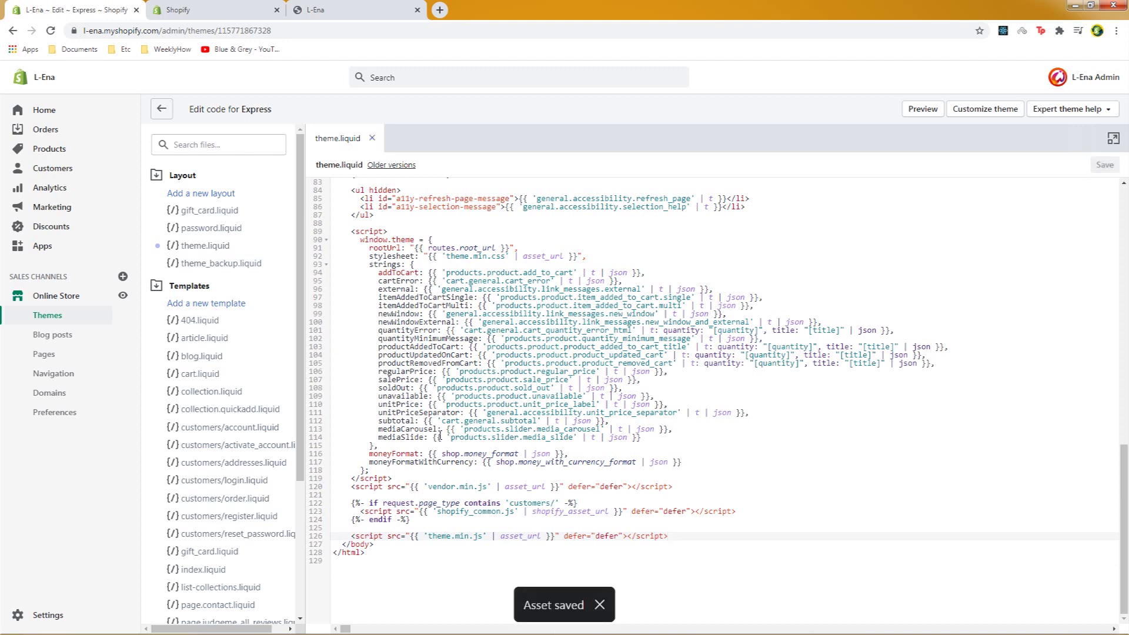
click(364, 8)
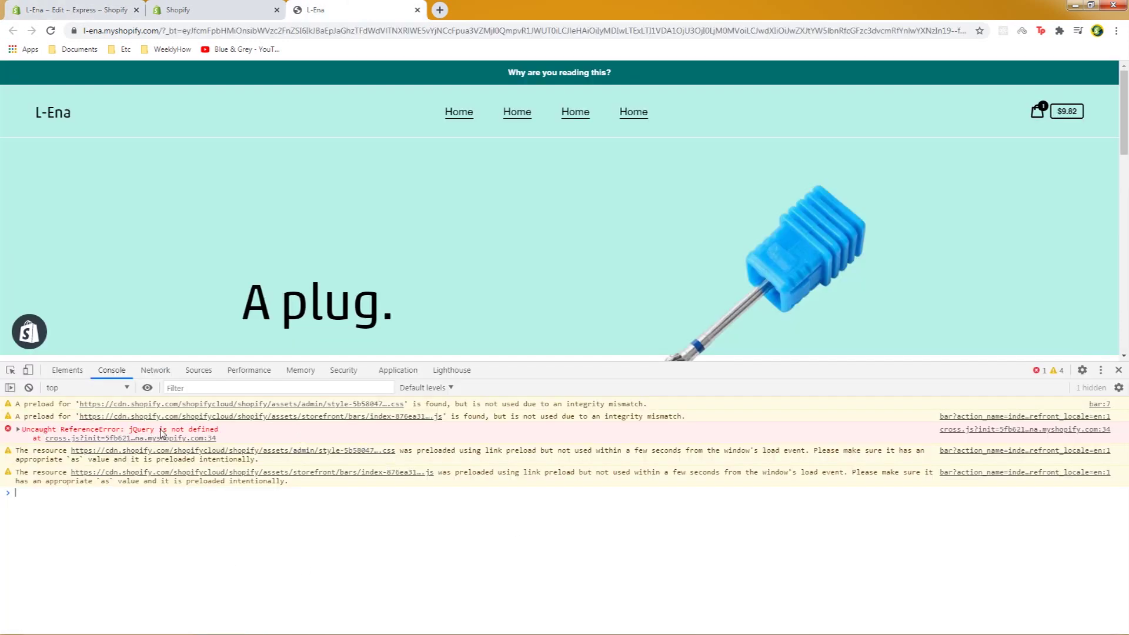
Step: Trace the 'jQuery is not defined' error to cross.js on eggflow.com, then return to Shopify Apps
drag(57, 431, 221, 433)
click(26, 458)
drag(45, 440, 305, 441)
click(305, 441)
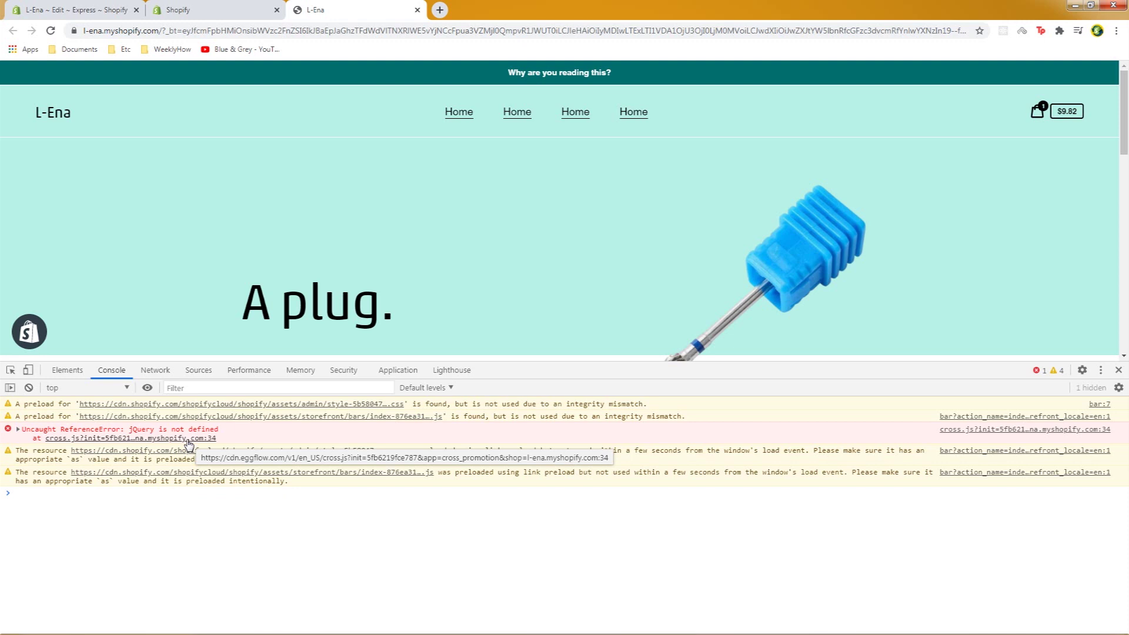
click(191, 10)
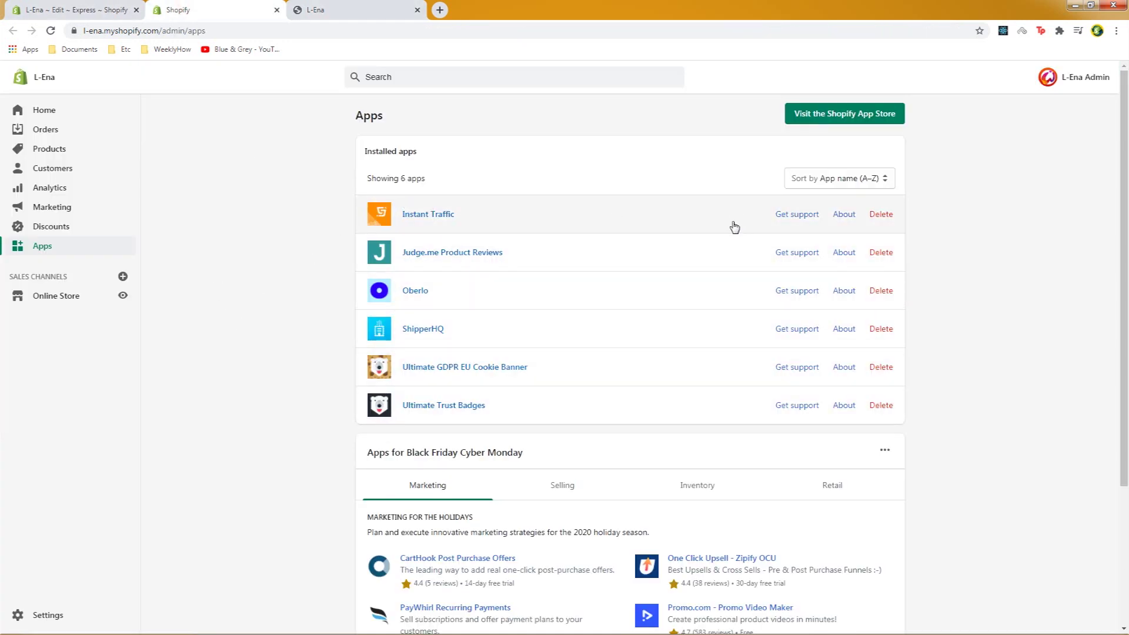
Step: Open the Shopify App Store's Eggflow partner page, listing its seven apps, in a new tab
click(857, 222)
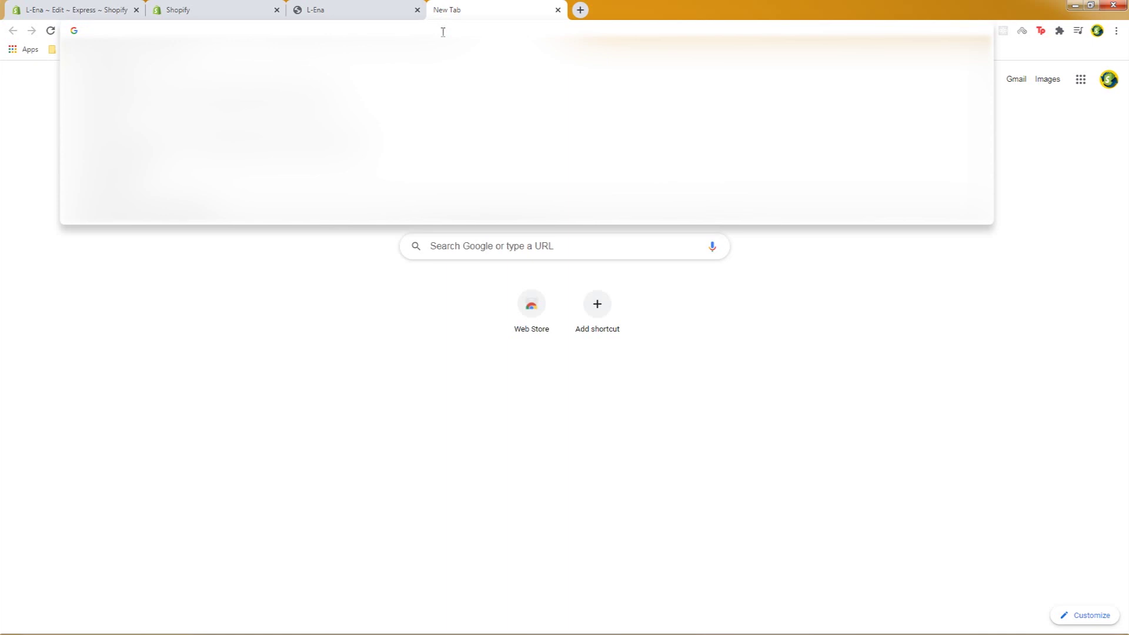
text(shopif)
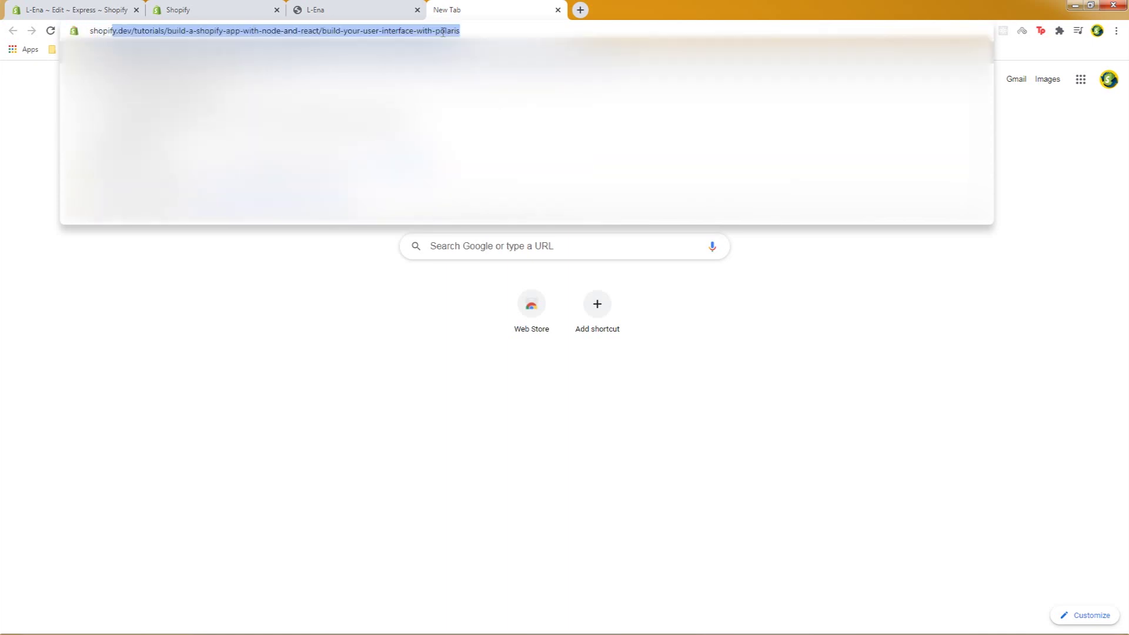
text(y app )
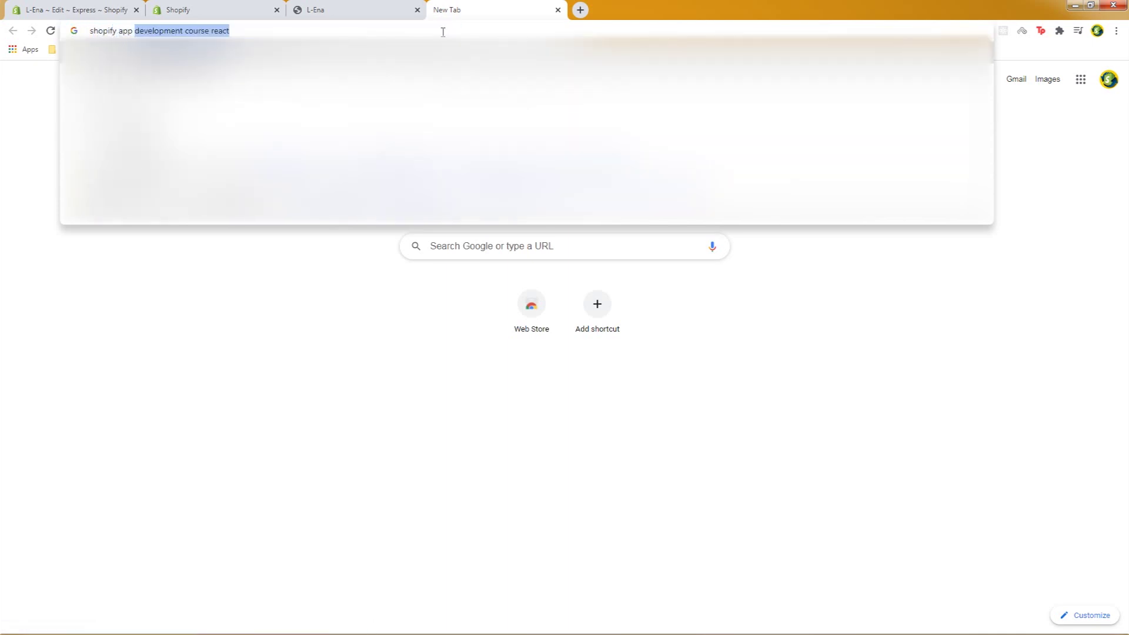
text(egg)
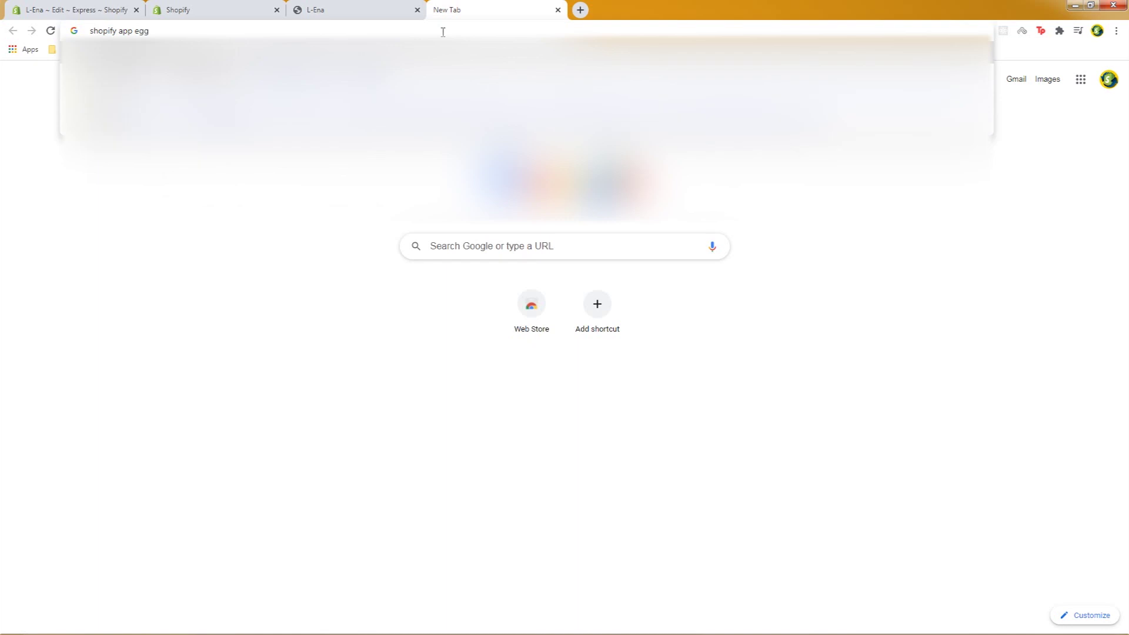
key(Down)
key(Return)
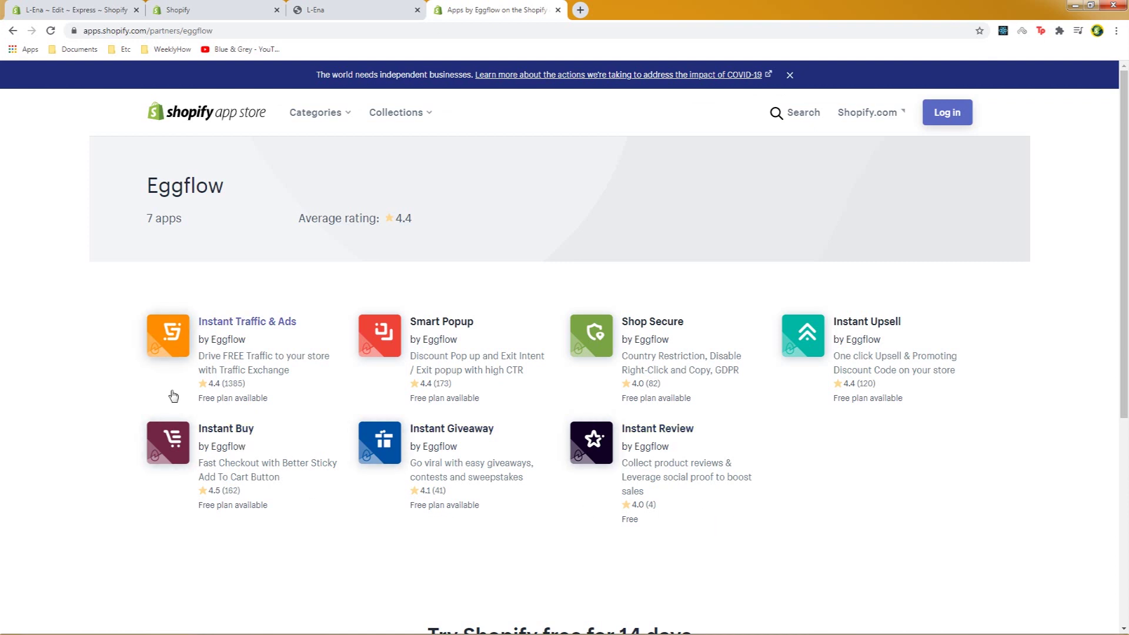
Step: Inspect the installed Instant Traffic app by Eggflow and bring up its More actions menu
click(271, 7)
drag(499, 111, 420, 121)
click(728, 259)
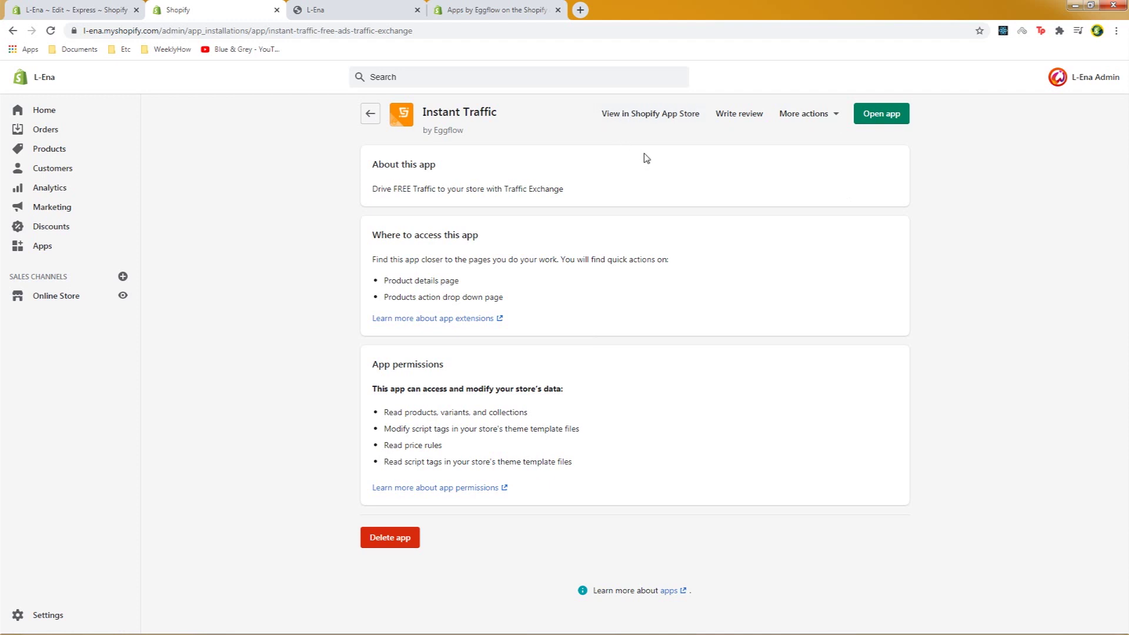
click(838, 115)
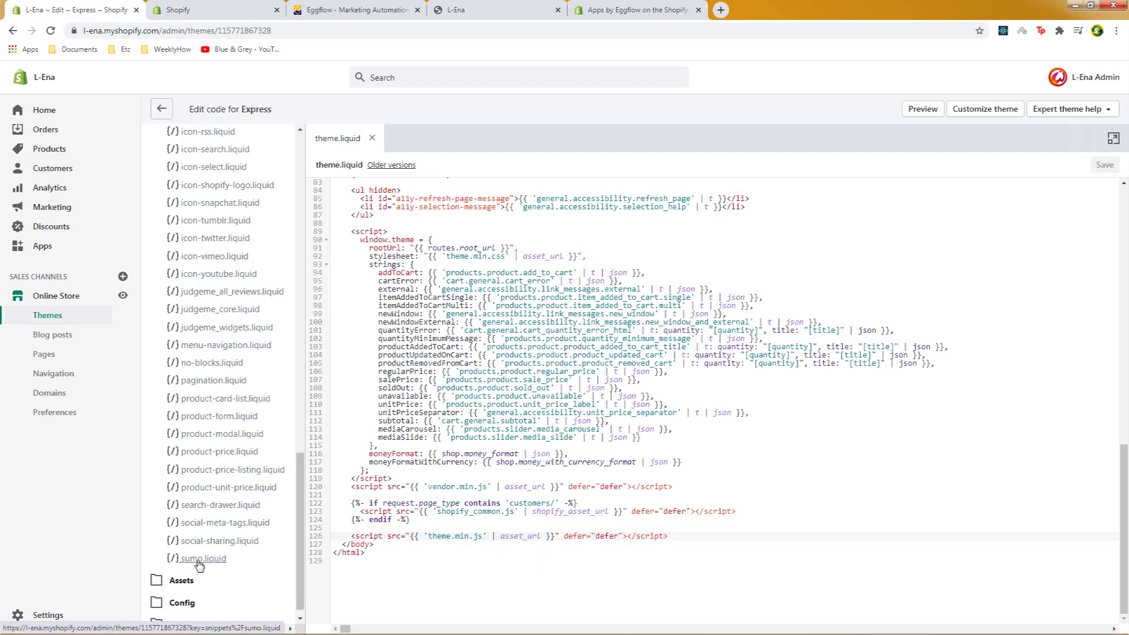
Step: Delete the sumo.liquid file from the Express theme's Snippets
click(201, 559)
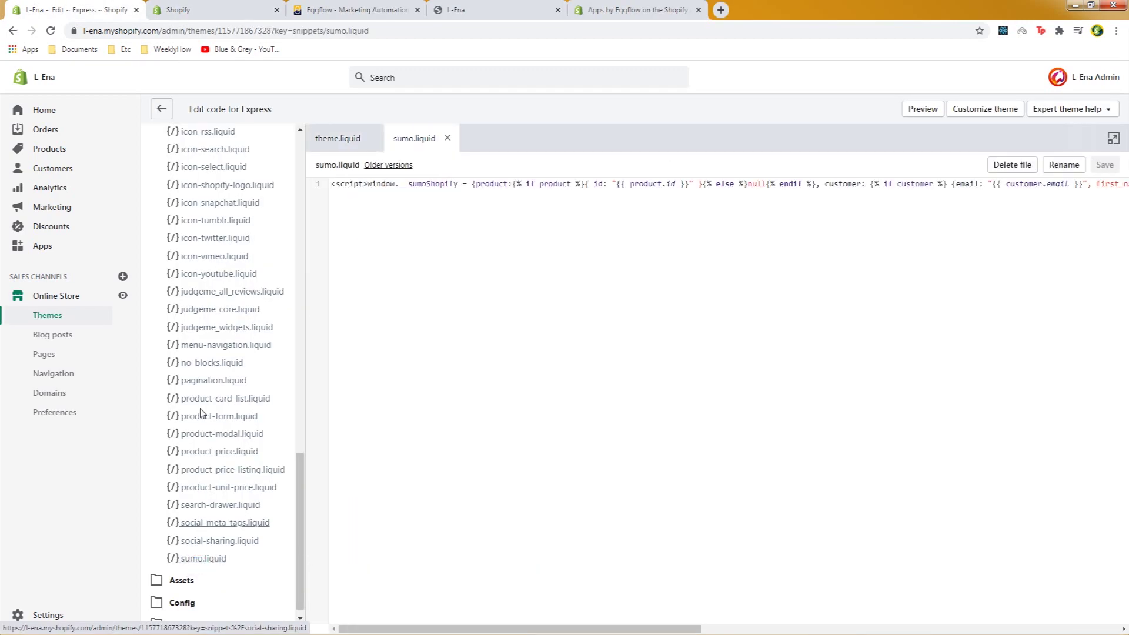
click(1005, 166)
click(711, 221)
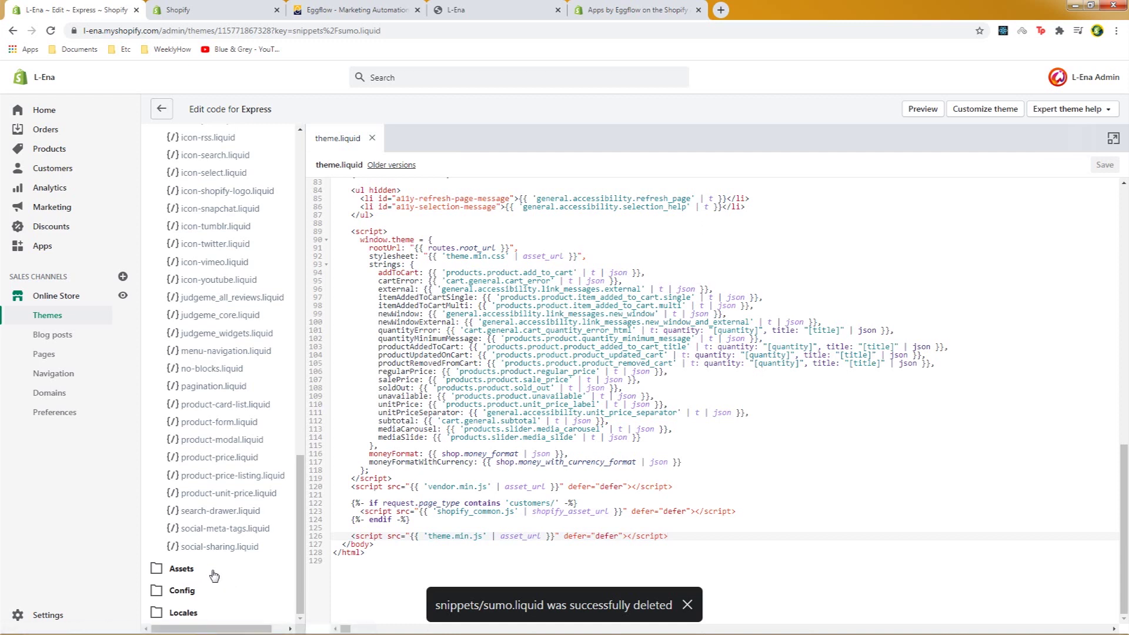
Step: Check the files remaining in the Assets and Sections folders
click(209, 564)
scroll(223, 506, down, 2)
scroll(222, 505, down, 1)
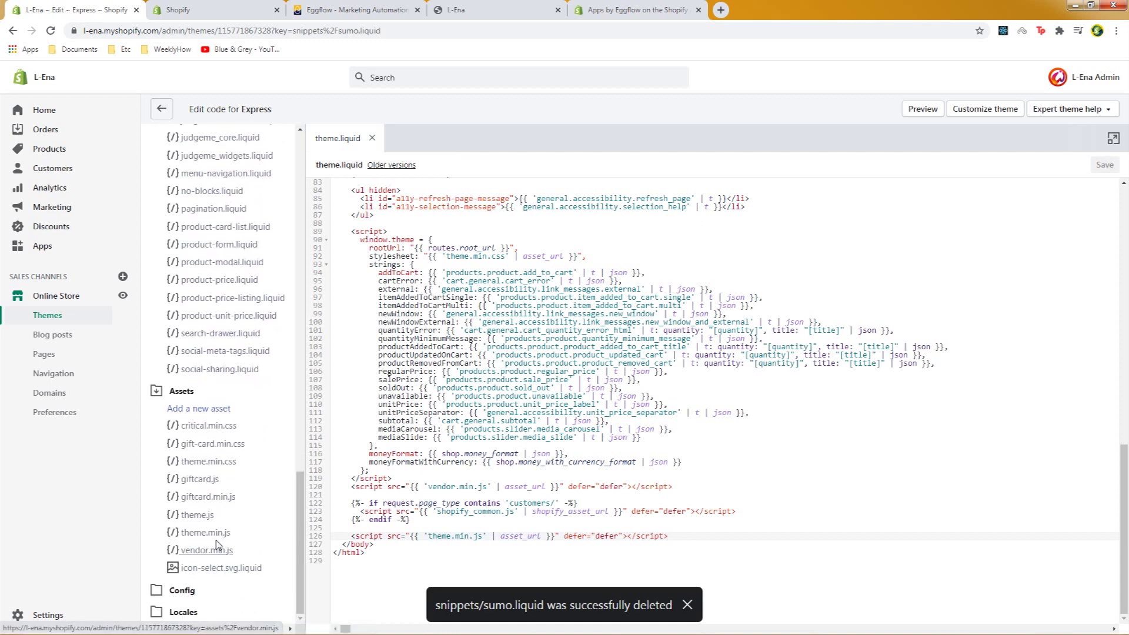
click(189, 394)
scroll(194, 594, up, 12)
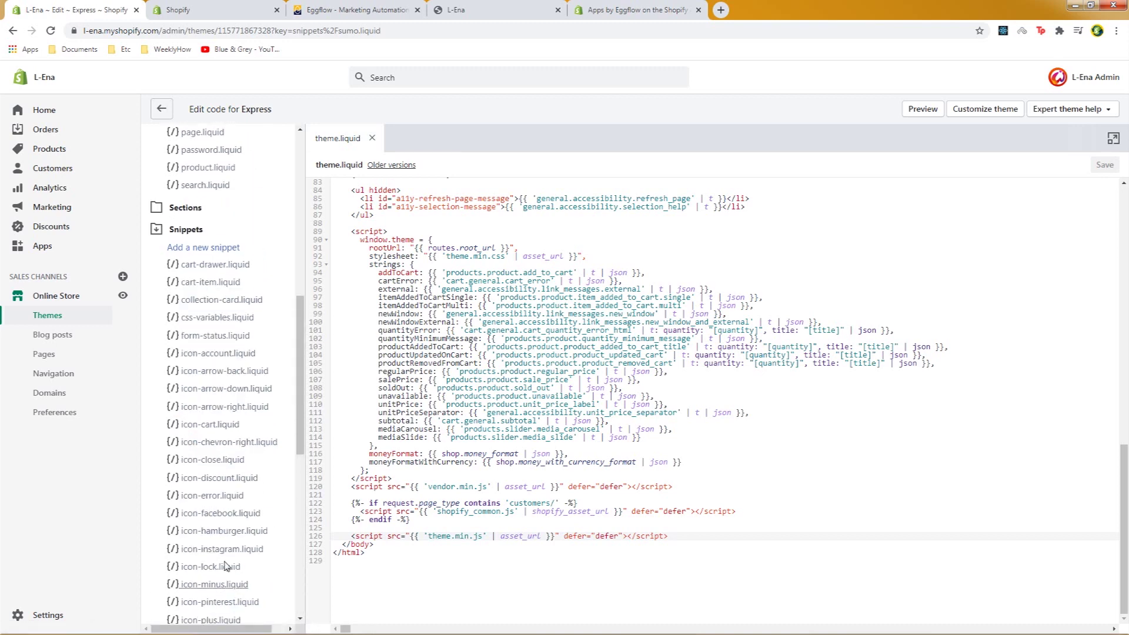
click(186, 531)
scroll(236, 447, down, 5)
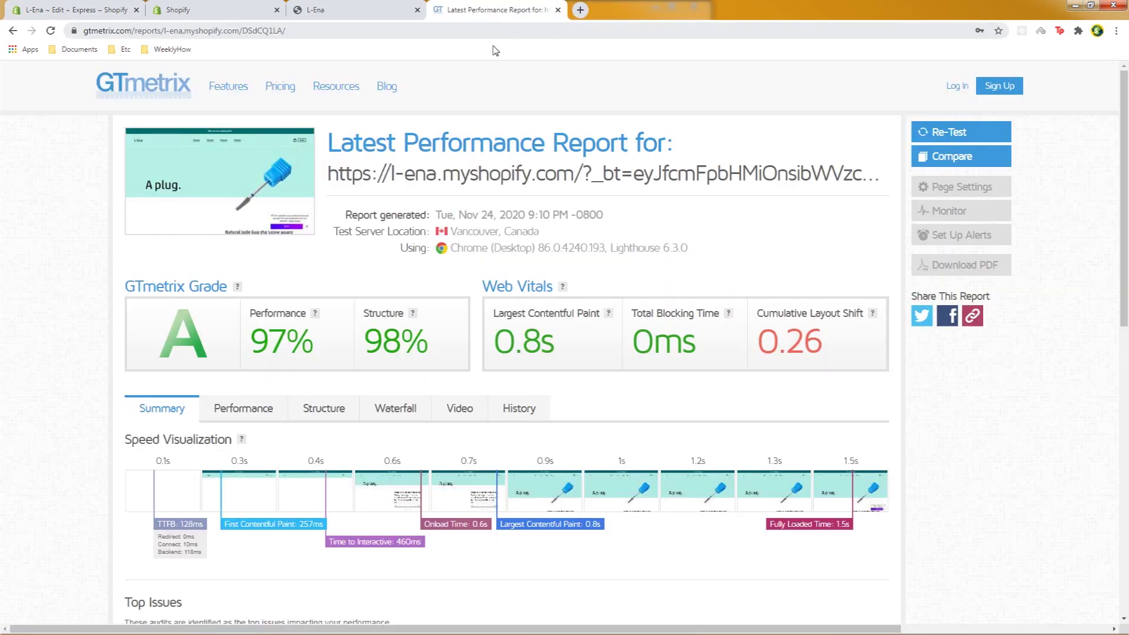
Step: Review the GTmetrix report's overall grade and its performance metrics
scroll(180, 273, down, 1)
scroll(181, 273, down, 3)
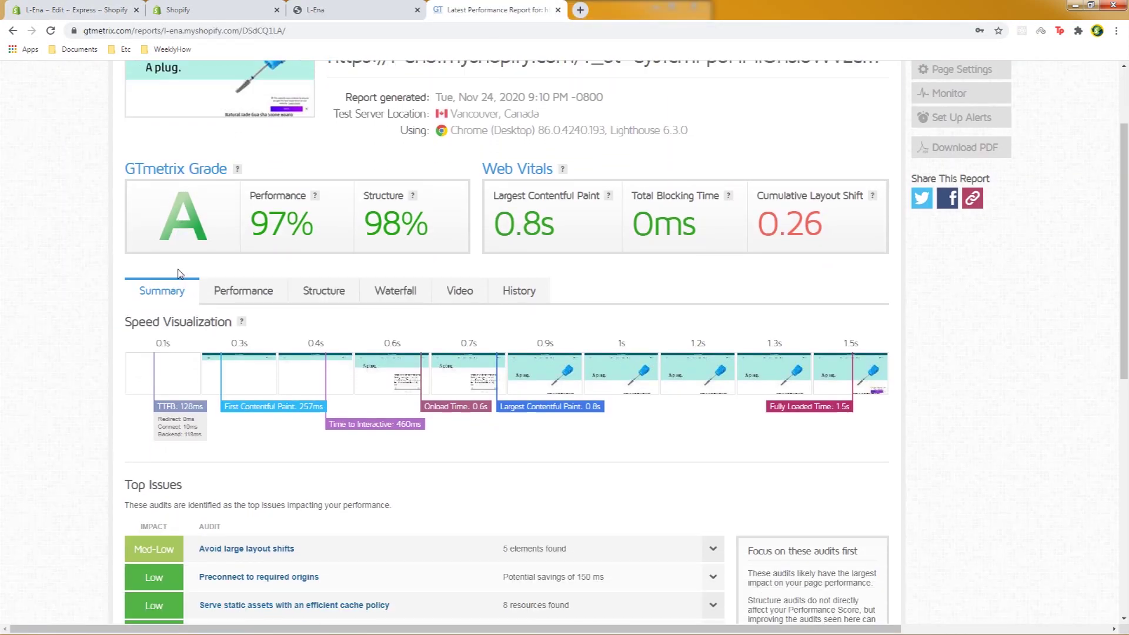
scroll(188, 292, up, 3)
scroll(189, 292, up, 1)
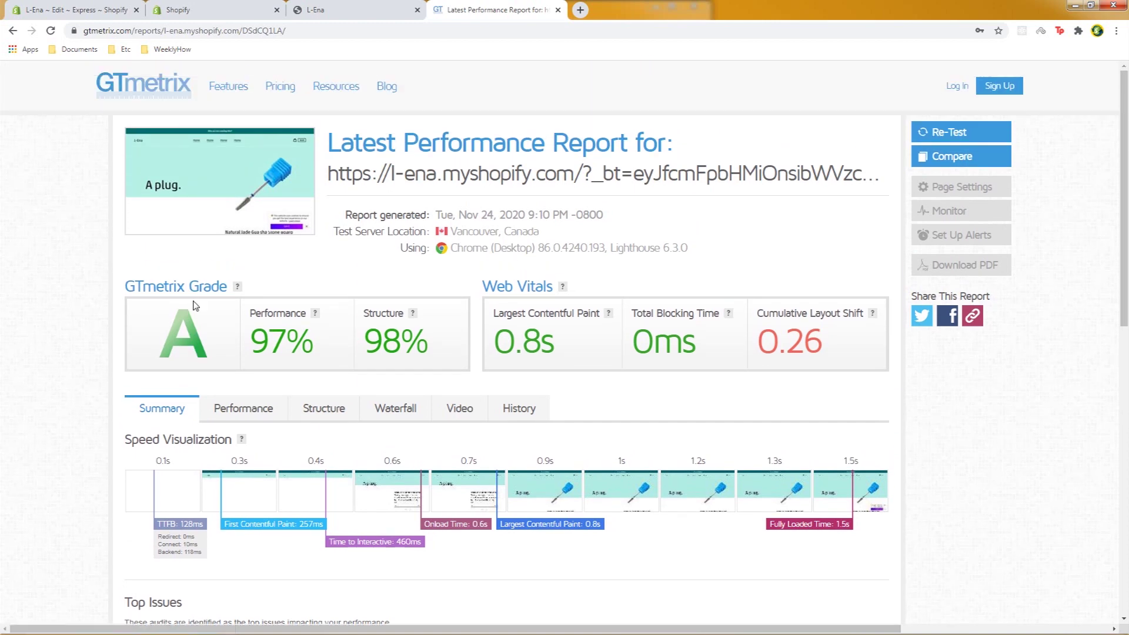
click(249, 408)
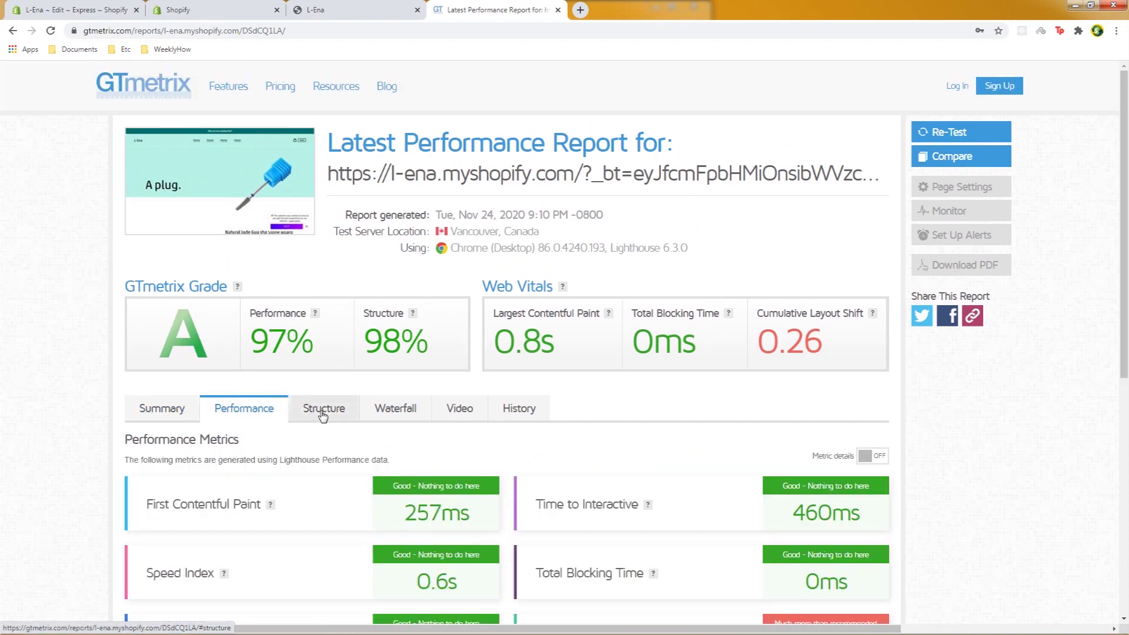
scroll(321, 413, down, 5)
scroll(323, 415, down, 1)
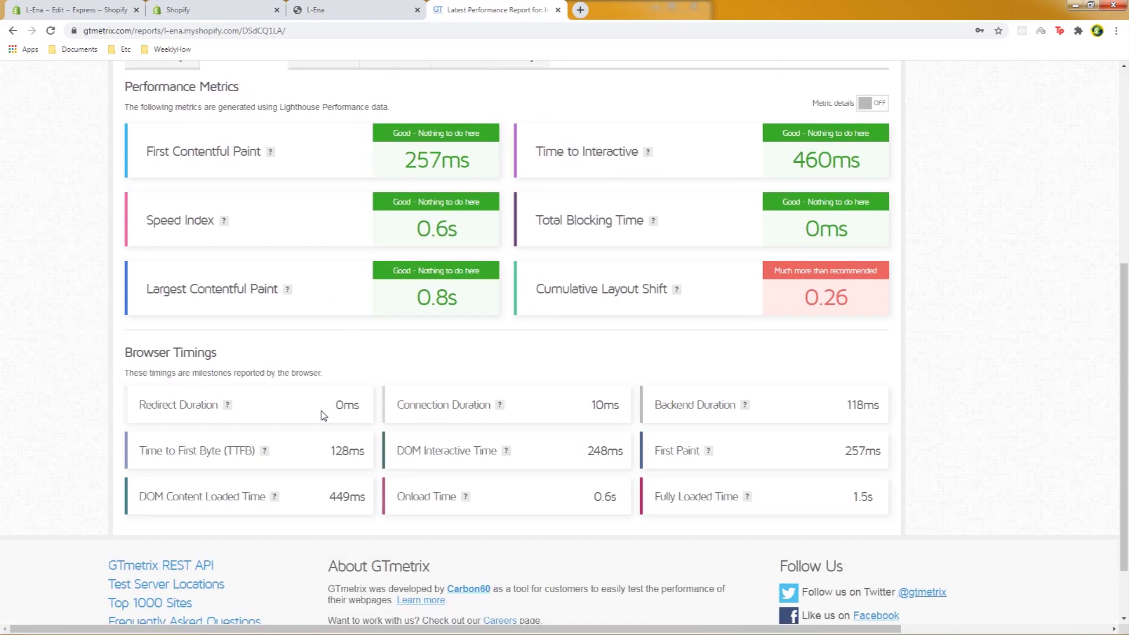
scroll(323, 414, up, 5)
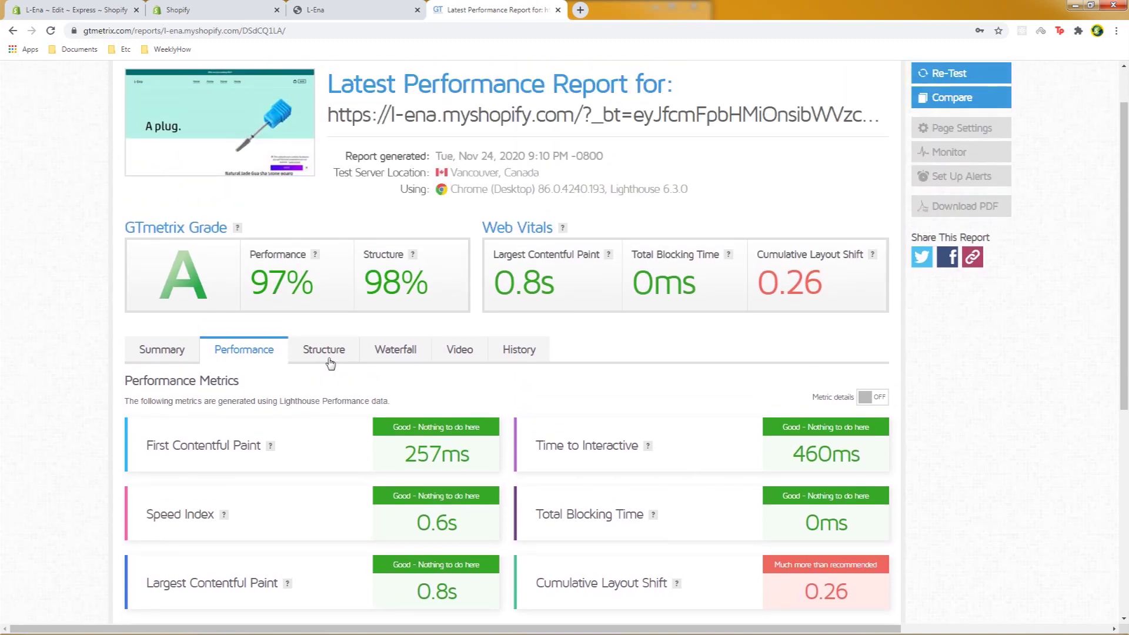
Step: Review the structure audits, then upload the How-To-Clear-Unused-Codes PNG to TinyJPG
click(327, 358)
scroll(887, 391, down, 1)
scroll(887, 391, down, 4)
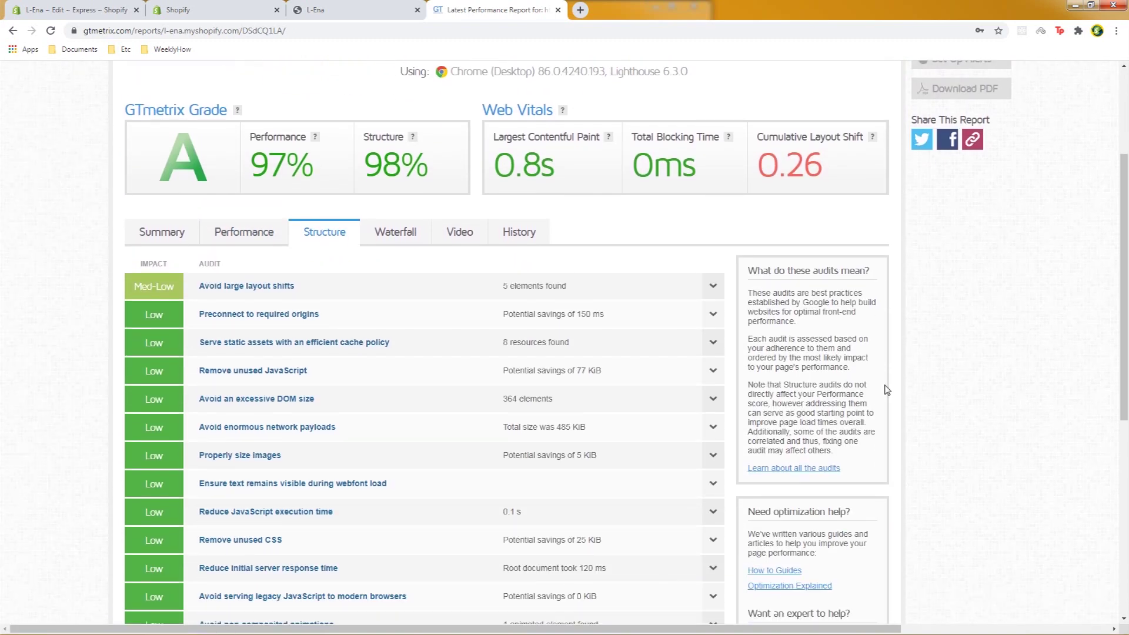
scroll(886, 376, down, 3)
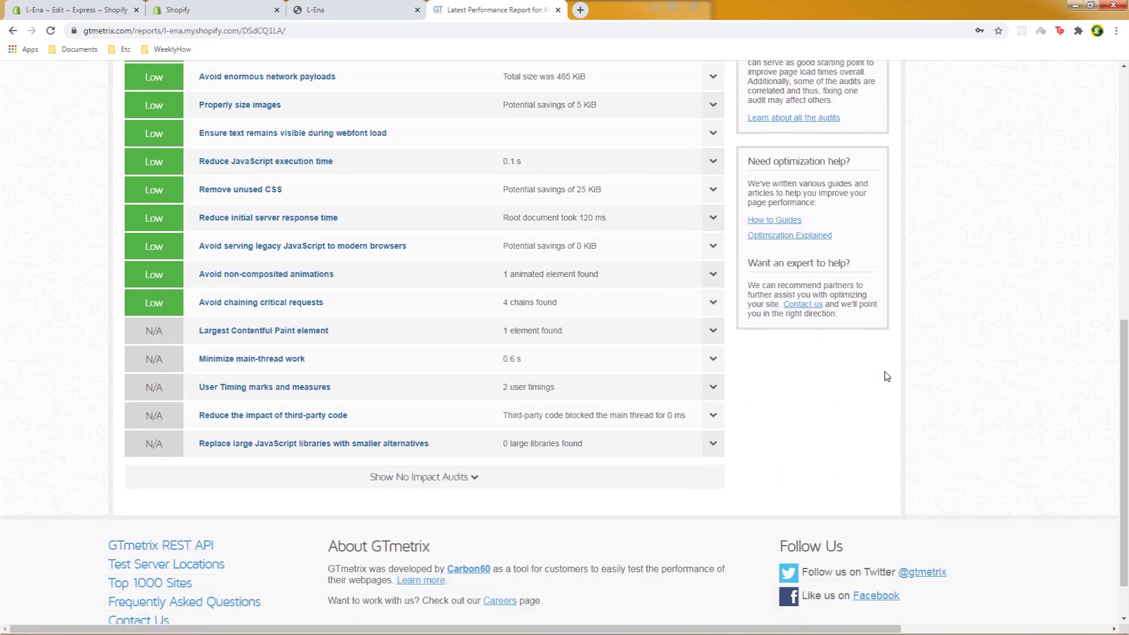
scroll(886, 377, up, 9)
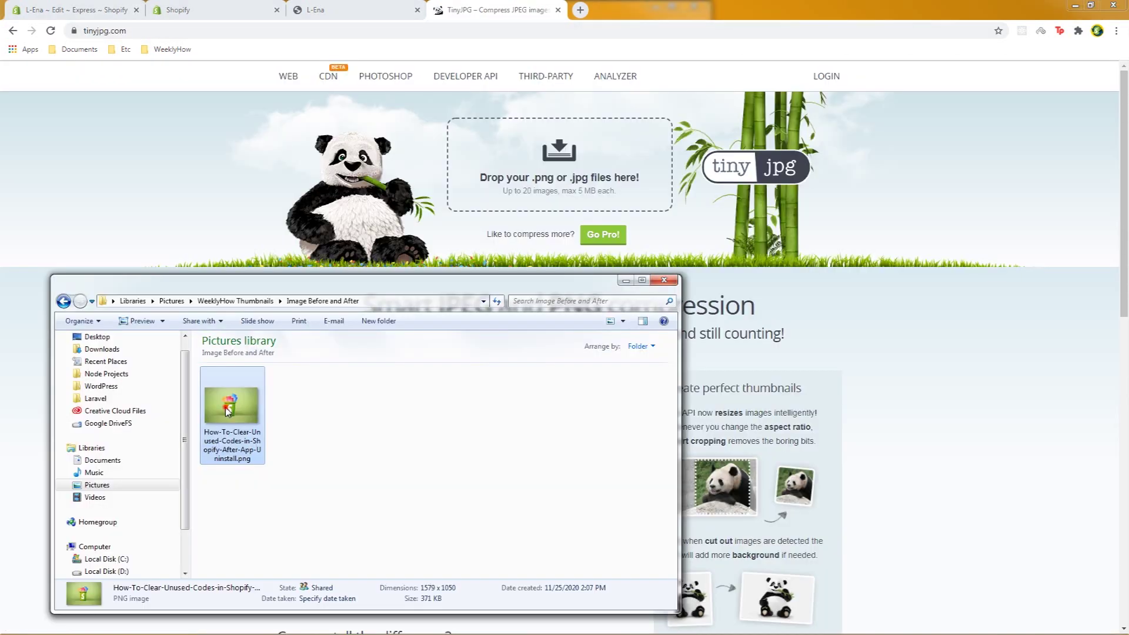
drag(230, 410, 578, 180)
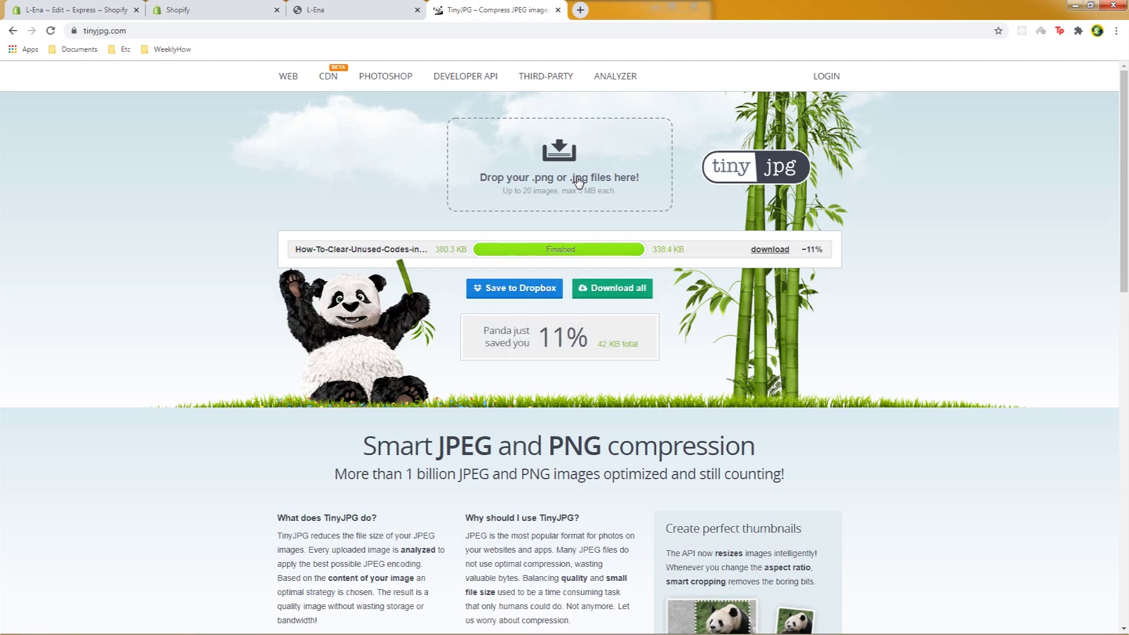
Step: Compare the original and compressed image, now 338.4 KB down from 380.3 KB
scroll(579, 180, down, 9)
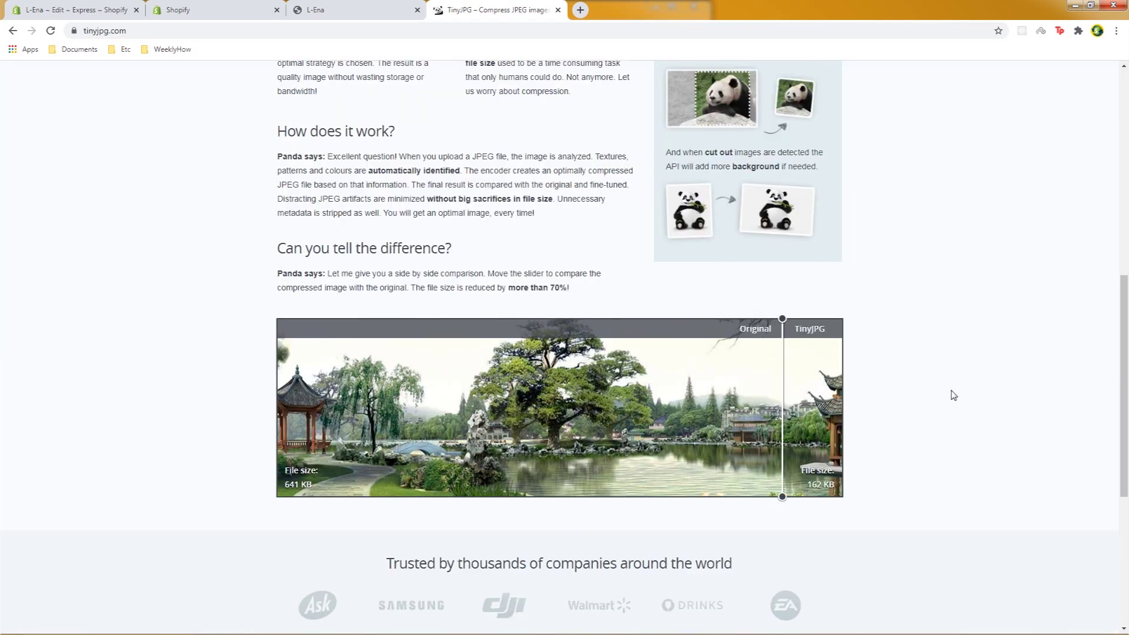
click(974, 388)
scroll(976, 383, up, 9)
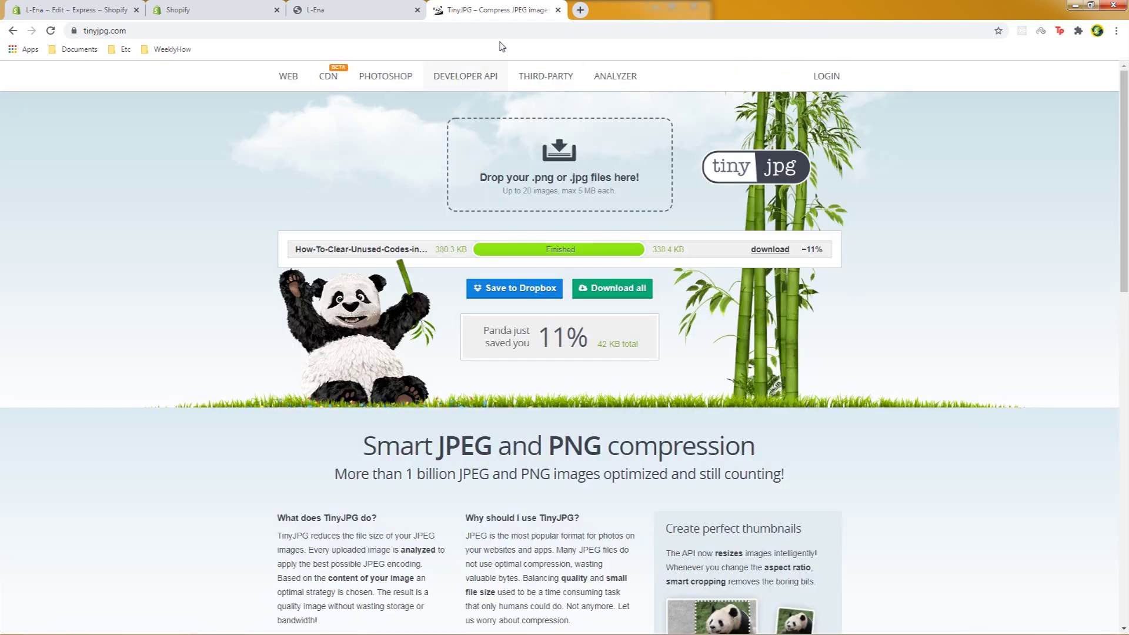
Step: Head back to gtmetrix.com by entering 'gt' in the address bar
click(499, 43)
click(507, 31)
text(gt)
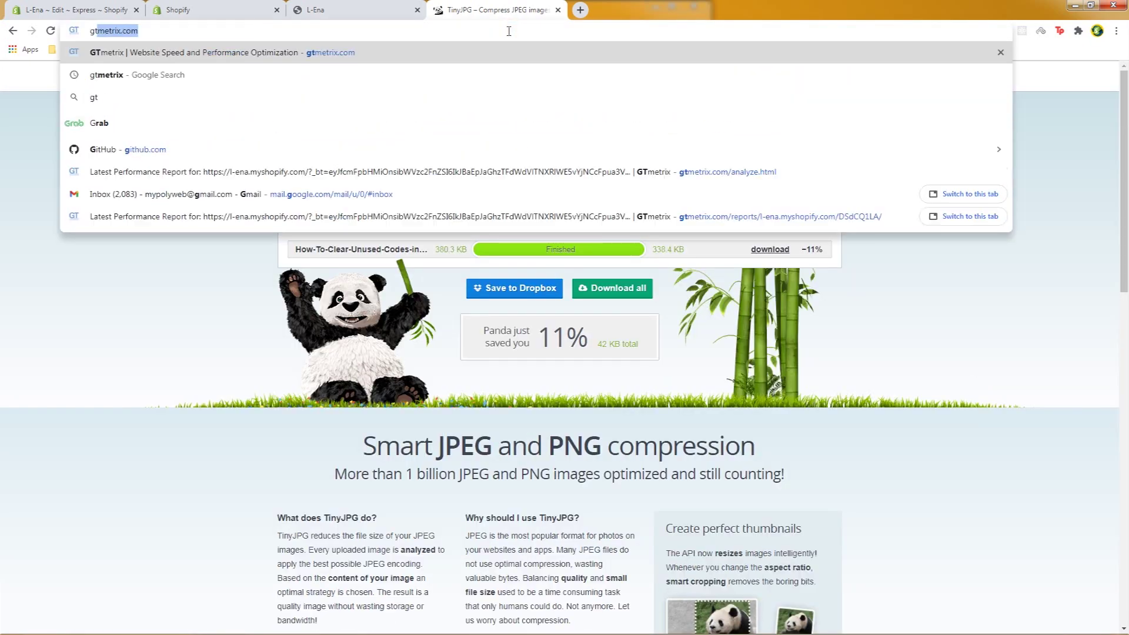